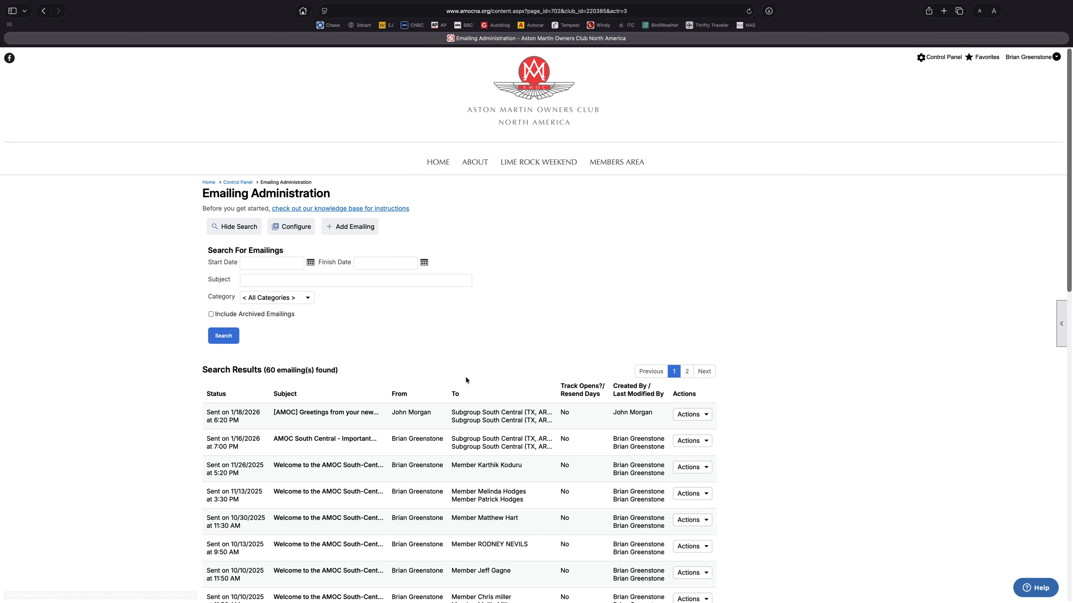
- Start a new emailing from the Emailing Administration page
{"action": "scroll", "coordinate": [465, 376], "scroll_direction": "down", "scroll_amount": 3}
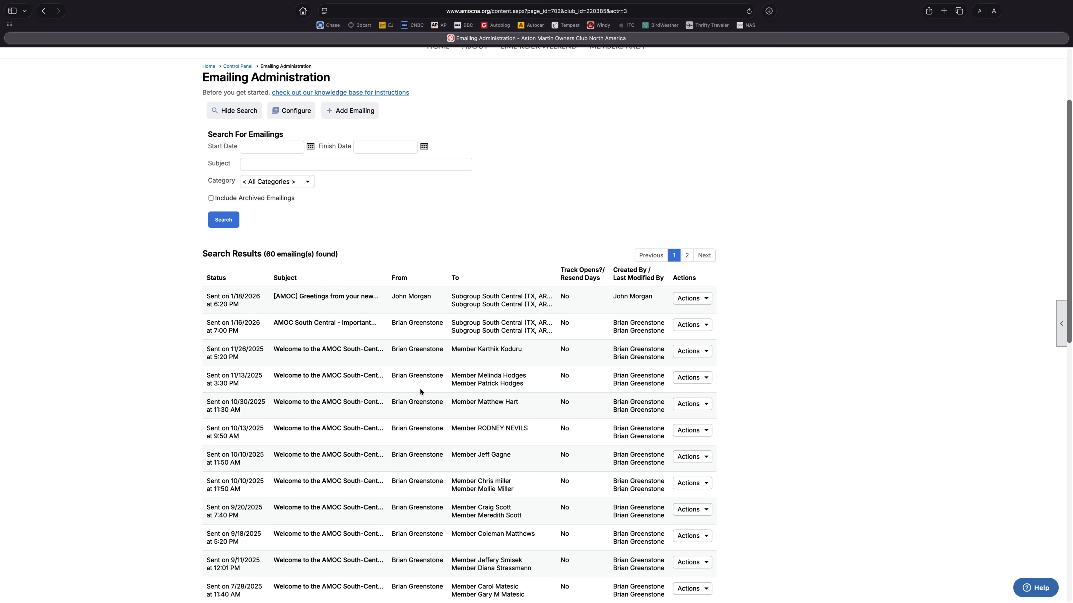
{"action": "scroll", "coordinate": [420, 388], "scroll_direction": "down", "scroll_amount": 4}
{"action": "scroll", "coordinate": [420, 399], "scroll_direction": "up", "scroll_amount": 7}
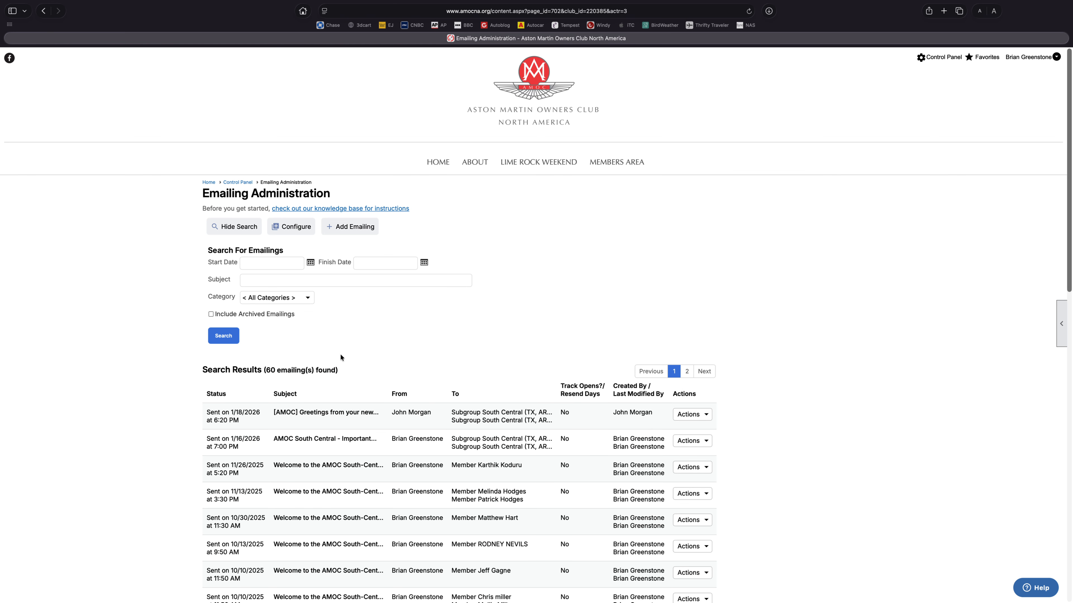
{"action": "left_click", "coordinate": [351, 231]}
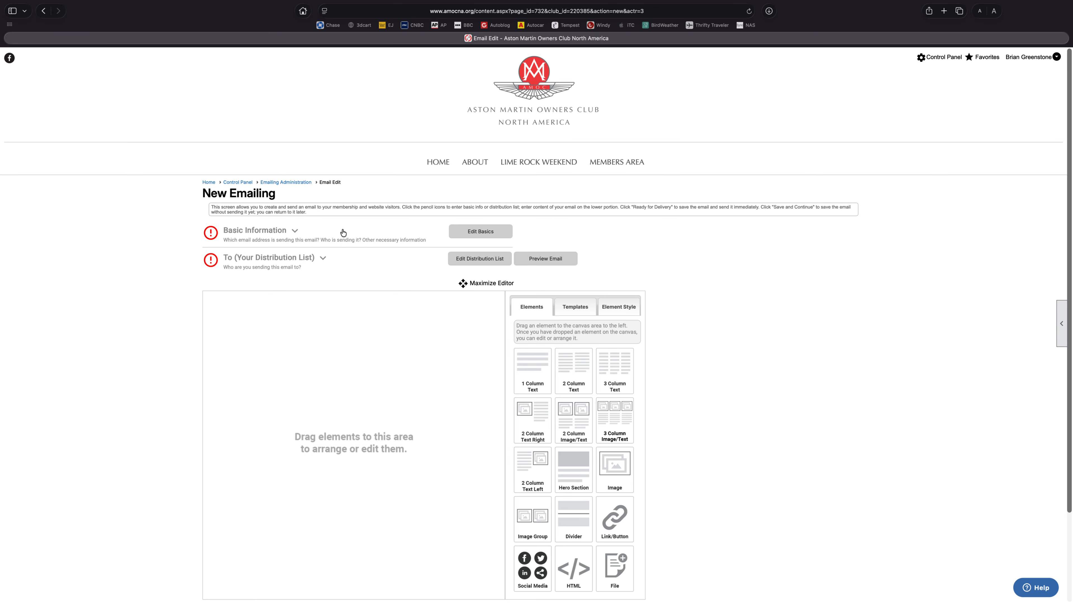
- In the emailing's basic information, choose the category Area: South-Central and keep it allowed on the "View Email" page
{"action": "left_click", "coordinate": [483, 232]}
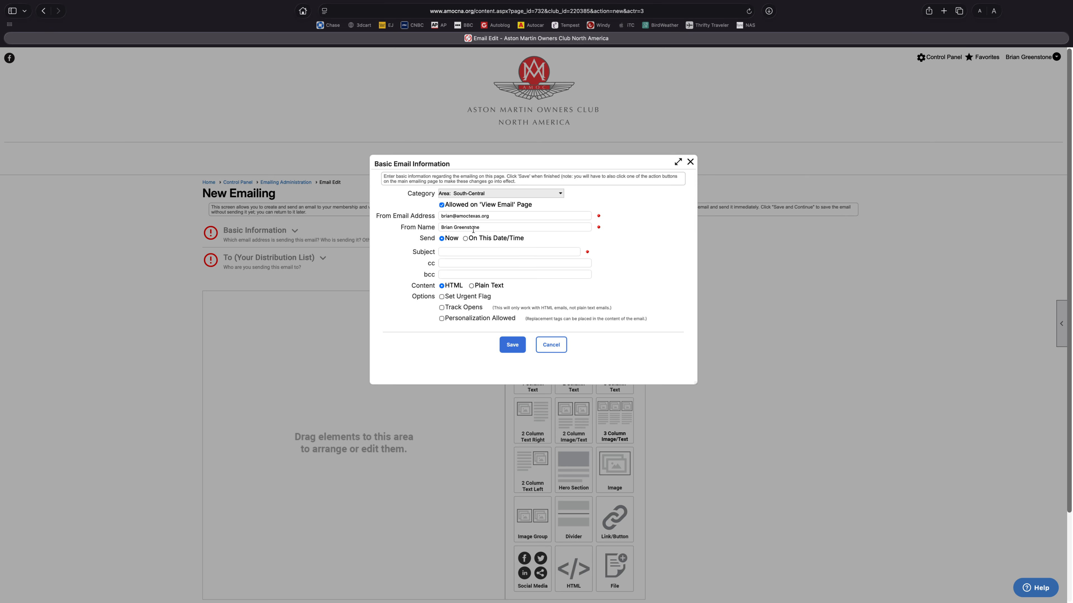
{"action": "left_click", "coordinate": [473, 194]}
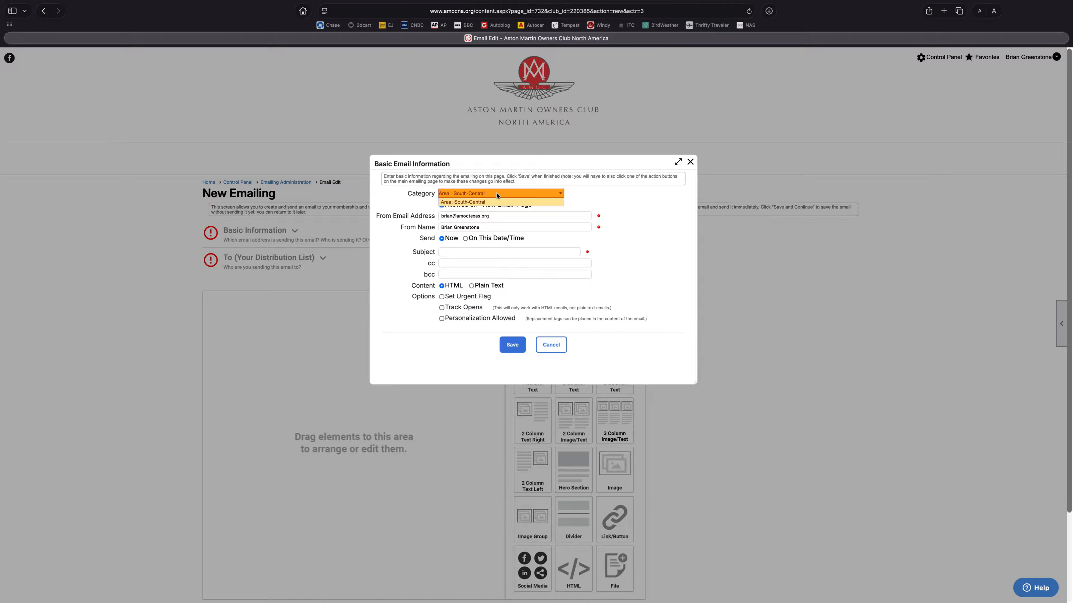
{"action": "left_click", "coordinate": [480, 202]}
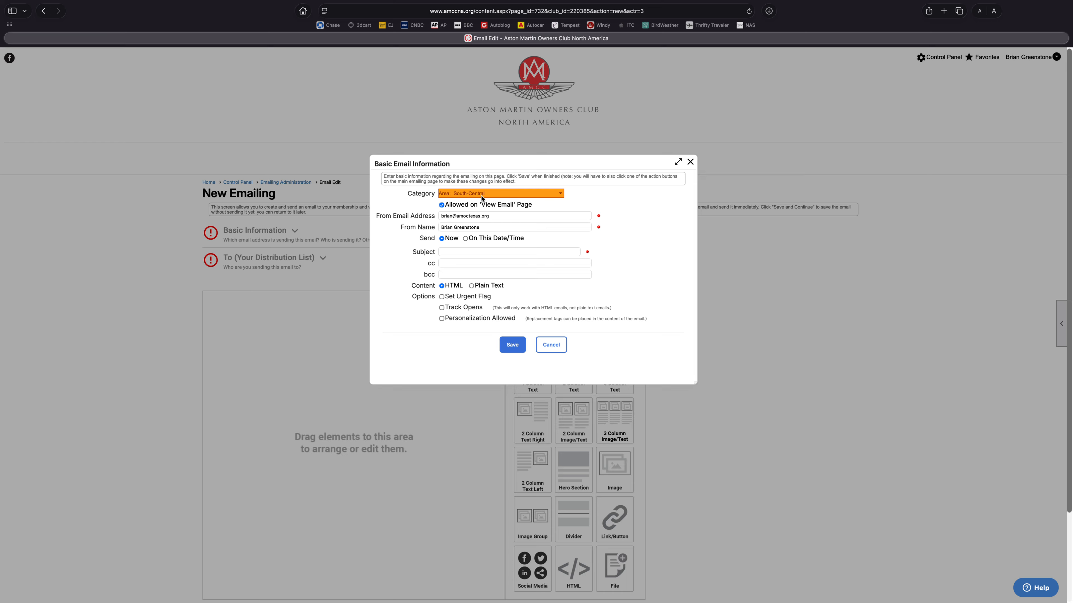
{"action": "left_click", "coordinate": [481, 195]}
{"action": "left_click", "coordinate": [478, 202]}
{"action": "left_click", "coordinate": [441, 206]}
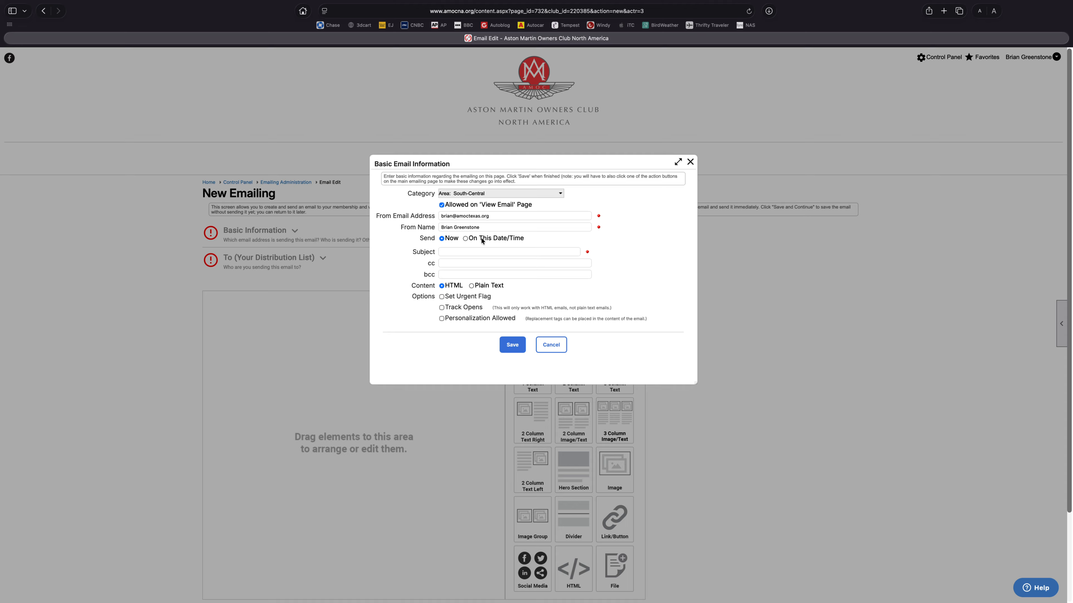
- Enter the subject "Future Events Update", leave Track Opens off, and save the basic information
{"action": "left_click", "coordinate": [458, 250]}
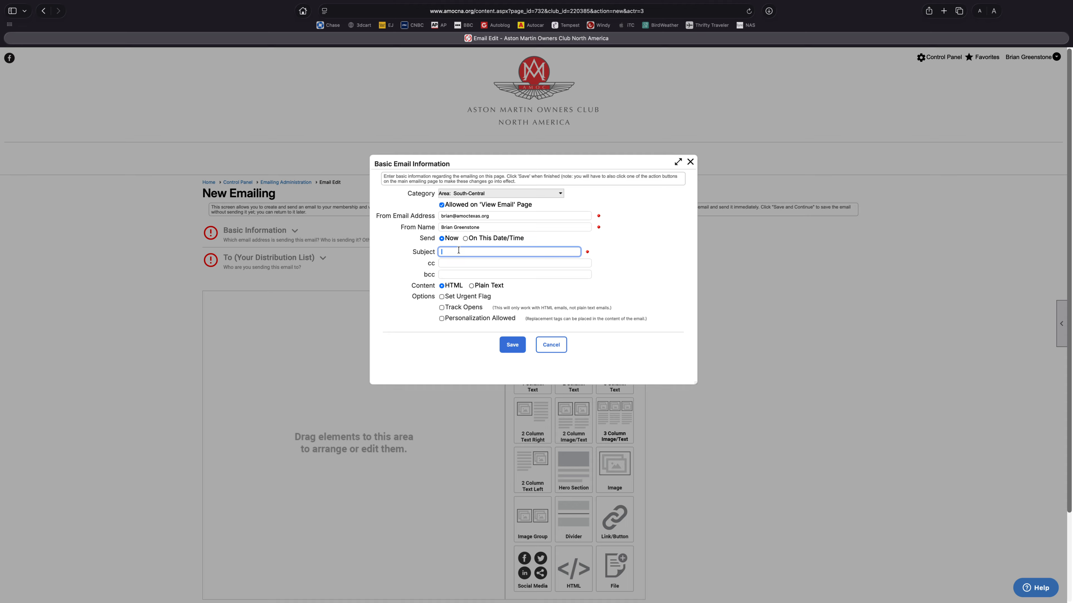
{"action": "type", "text": "Future Events Update"}
{"action": "left_click", "coordinate": [441, 308]}
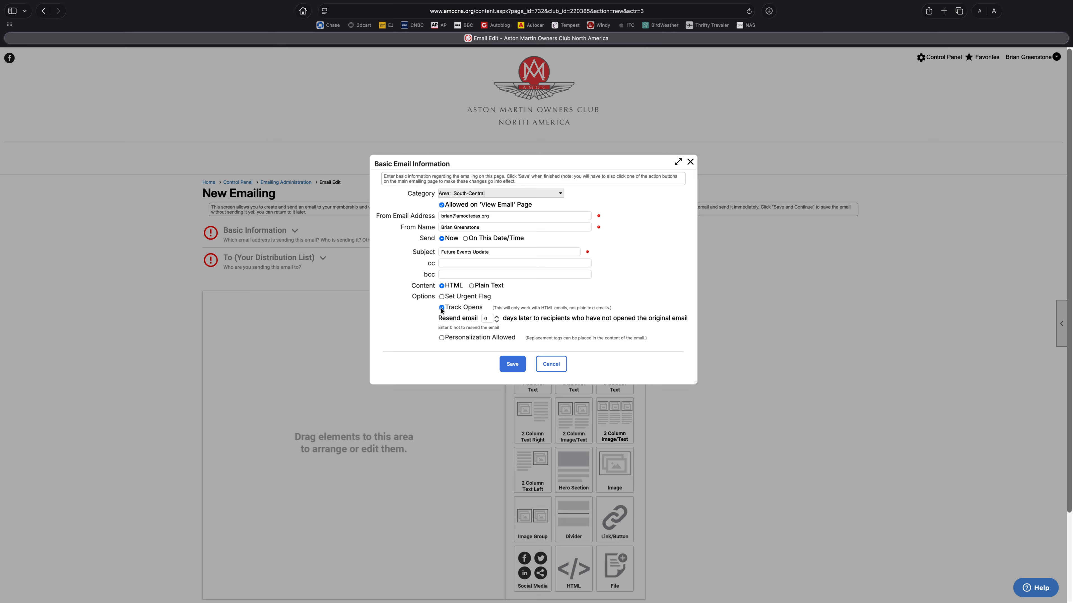
{"action": "left_click", "coordinate": [441, 308]}
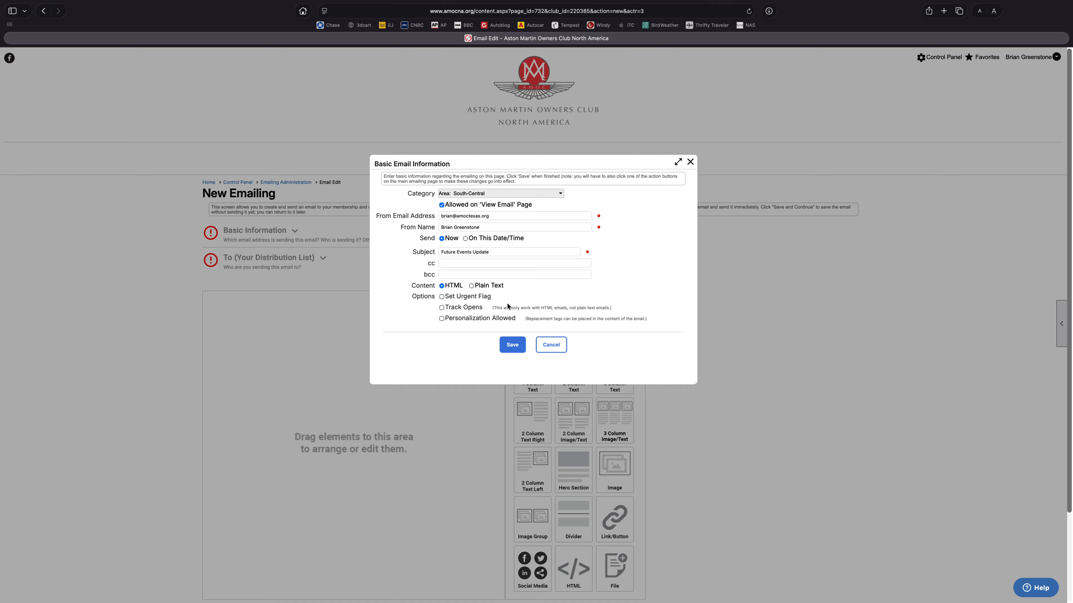
{"action": "left_click", "coordinate": [513, 345]}
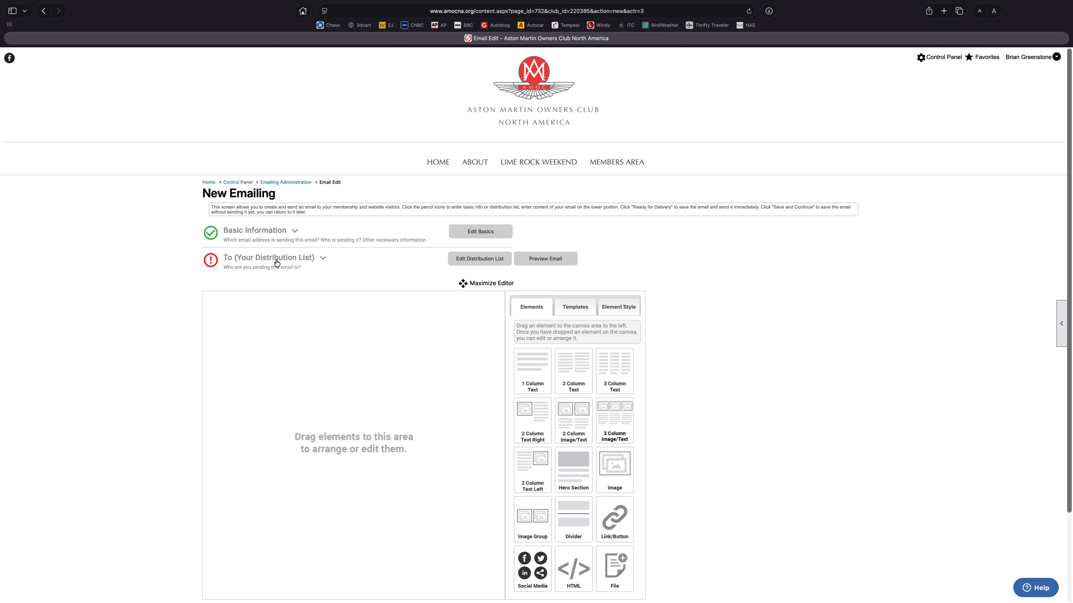
- Examine the recipient types offered for creating a new distribution list for the emailing
{"action": "left_click", "coordinate": [481, 259]}
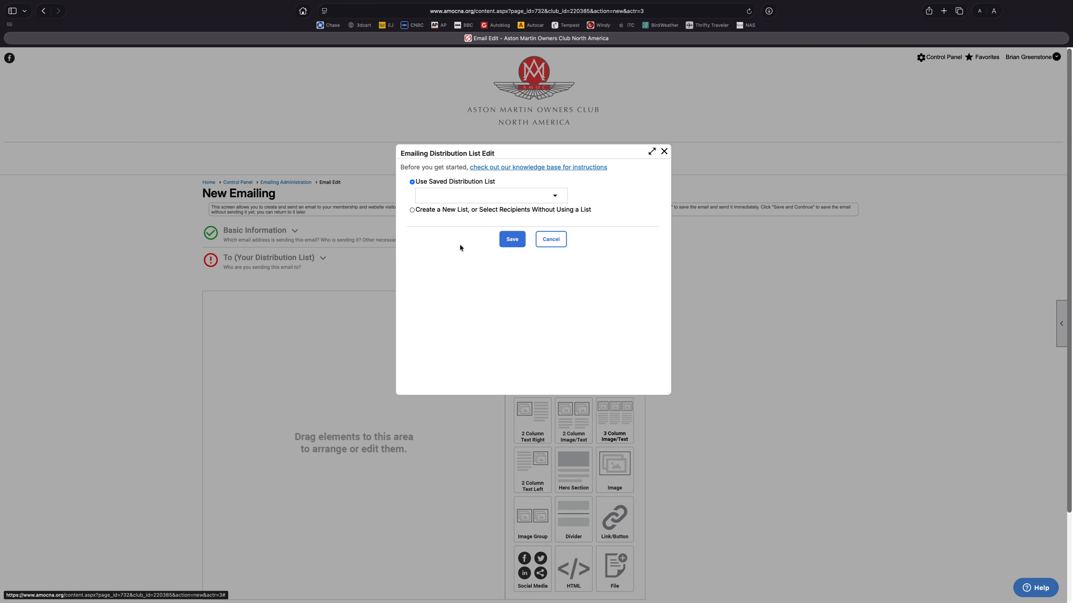
{"action": "left_click", "coordinate": [412, 210]}
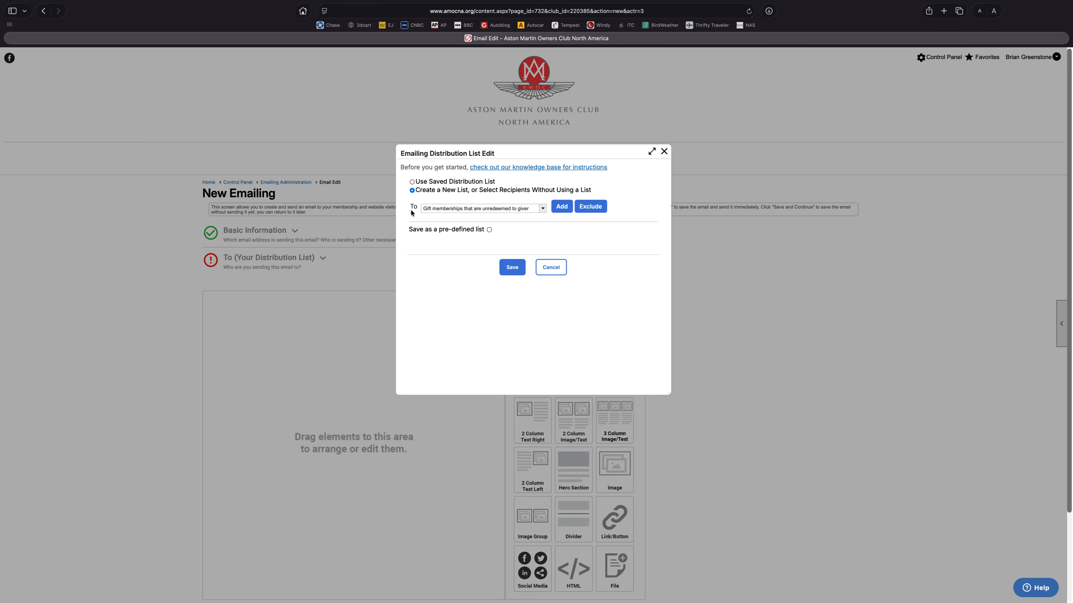
{"action": "left_click", "coordinate": [487, 208]}
{"action": "scroll", "coordinate": [488, 280], "scroll_direction": "down", "scroll_amount": 5}
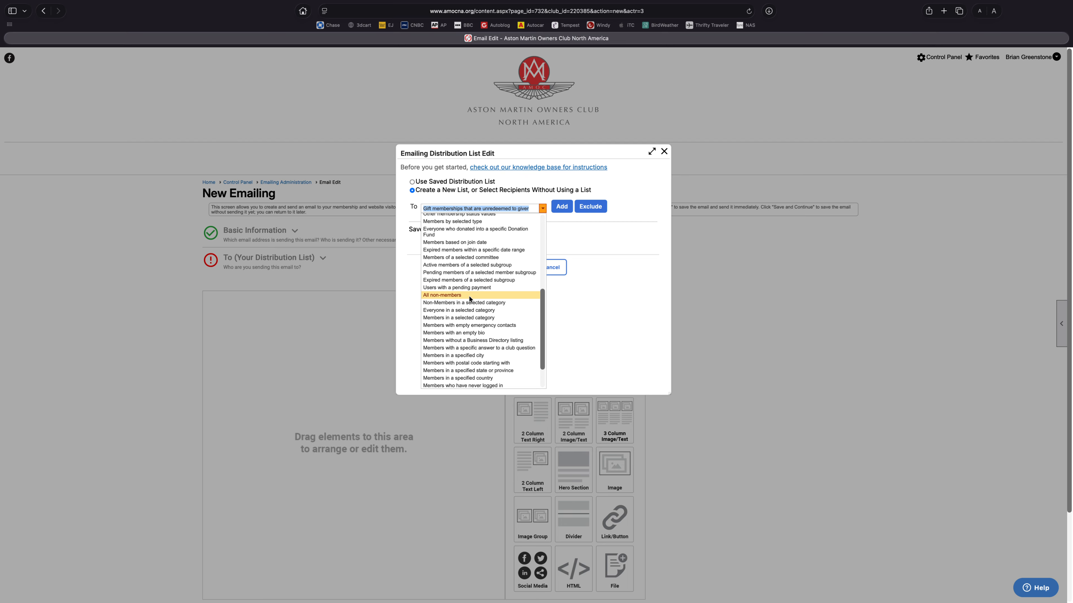
{"action": "scroll", "coordinate": [469, 294], "scroll_direction": "up", "scroll_amount": 3}
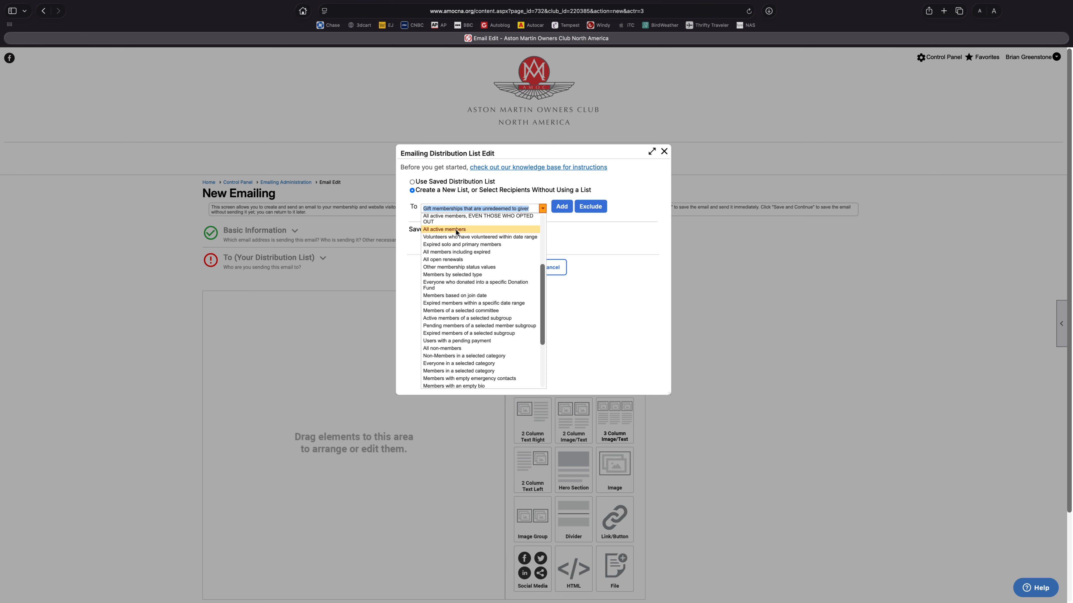
{"action": "scroll", "coordinate": [469, 296], "scroll_direction": "down", "scroll_amount": 8}
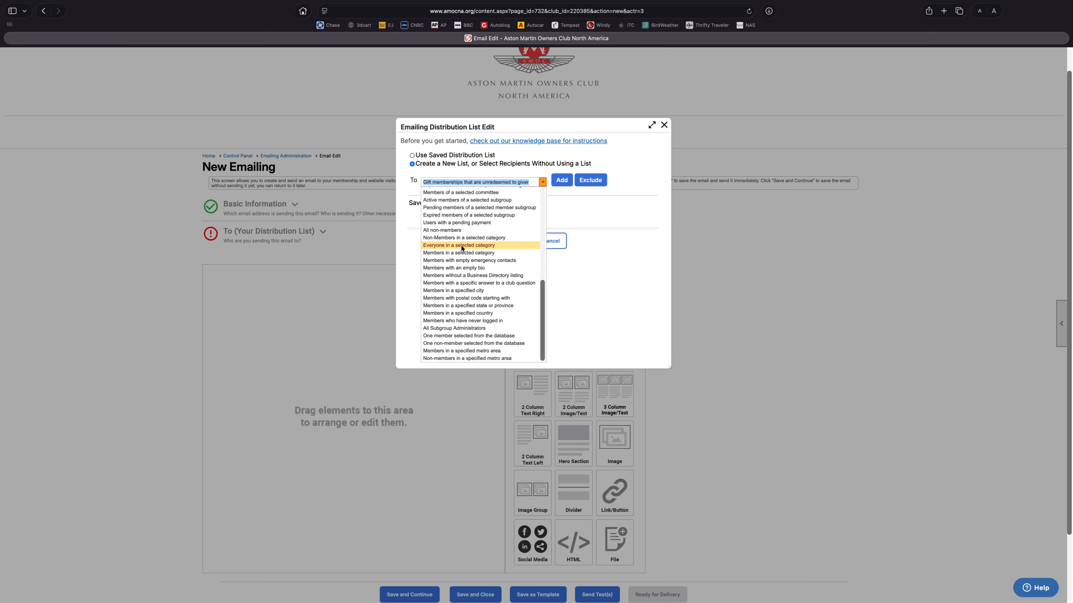
{"action": "scroll", "coordinate": [462, 258], "scroll_direction": "up", "scroll_amount": 1}
{"action": "scroll", "coordinate": [462, 262], "scroll_direction": "up", "scroll_amount": 3}
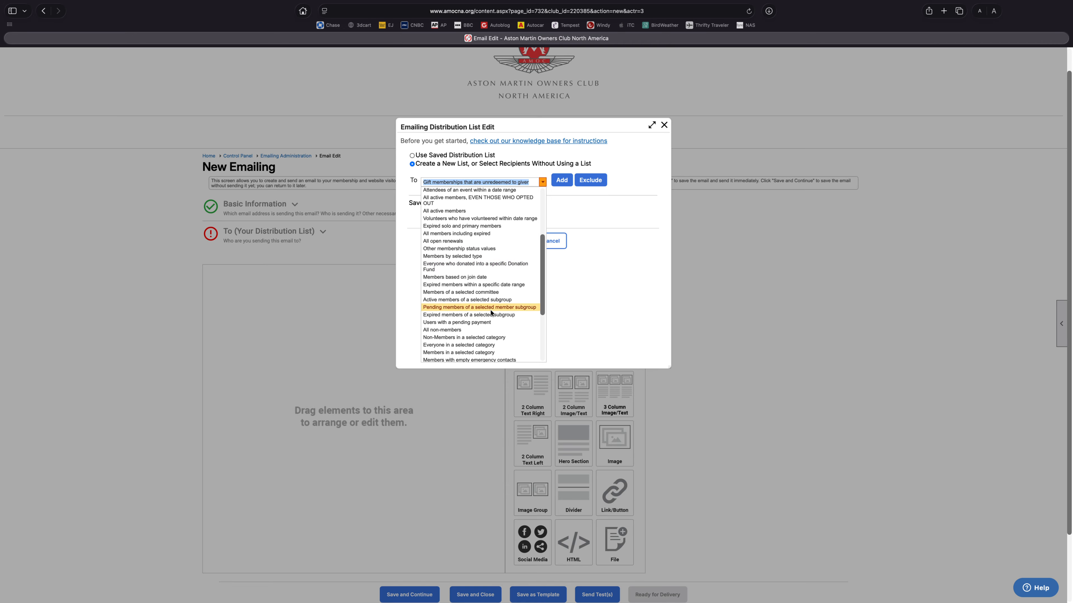
{"action": "scroll", "coordinate": [491, 310], "scroll_direction": "down", "scroll_amount": 4}
{"action": "scroll", "coordinate": [491, 312], "scroll_direction": "down", "scroll_amount": 2}
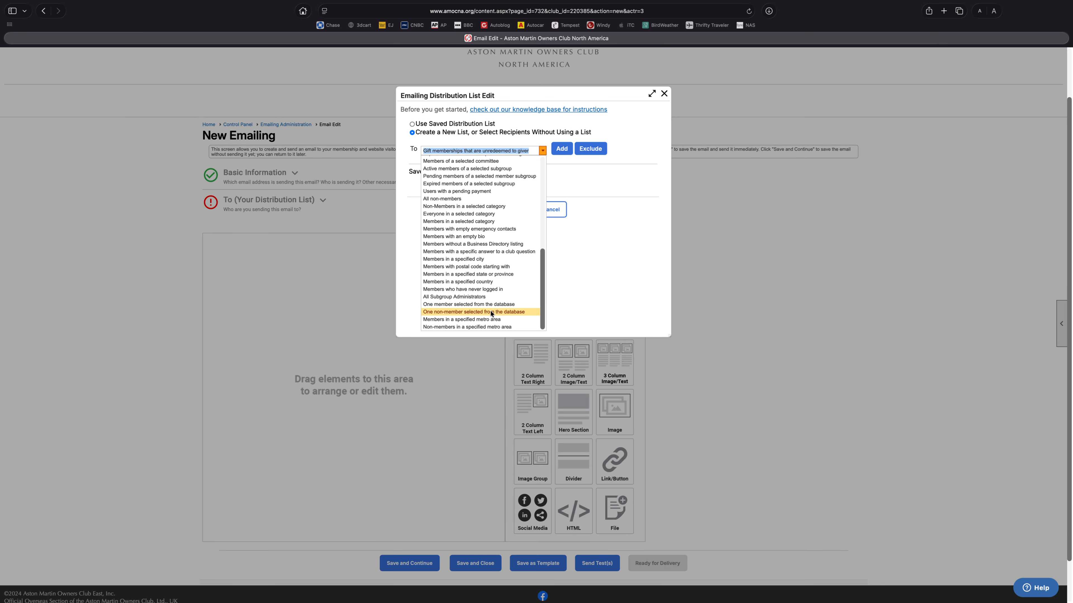
{"action": "left_click", "coordinate": [611, 300]}
- Use the saved distribution list "All Active + Non-Members in Area: South-Central" for the emailing and save it
{"action": "left_click", "coordinate": [504, 204]}
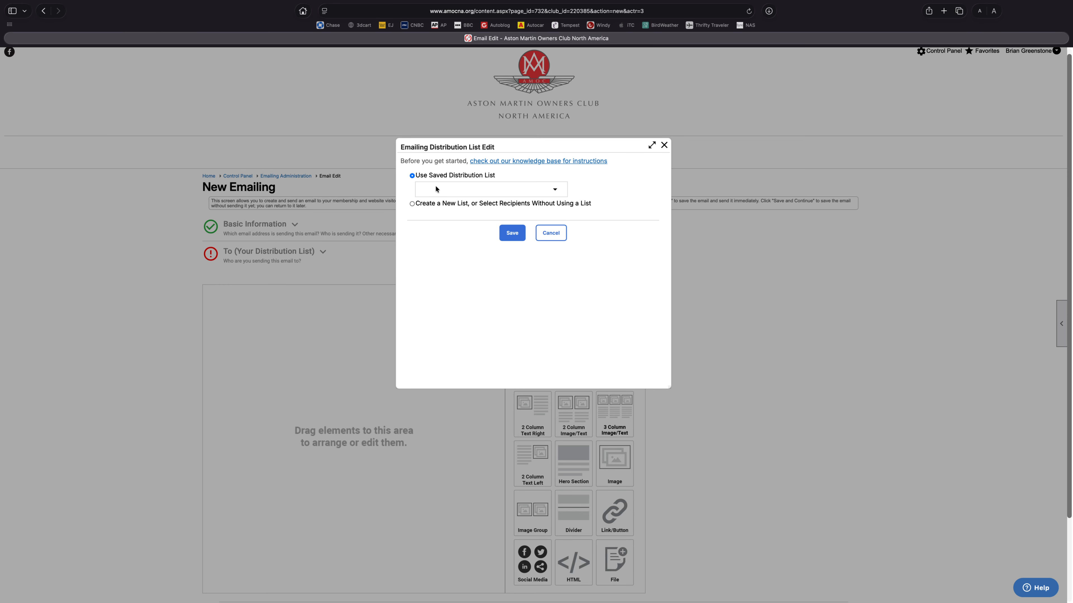
{"action": "left_click", "coordinate": [454, 192]}
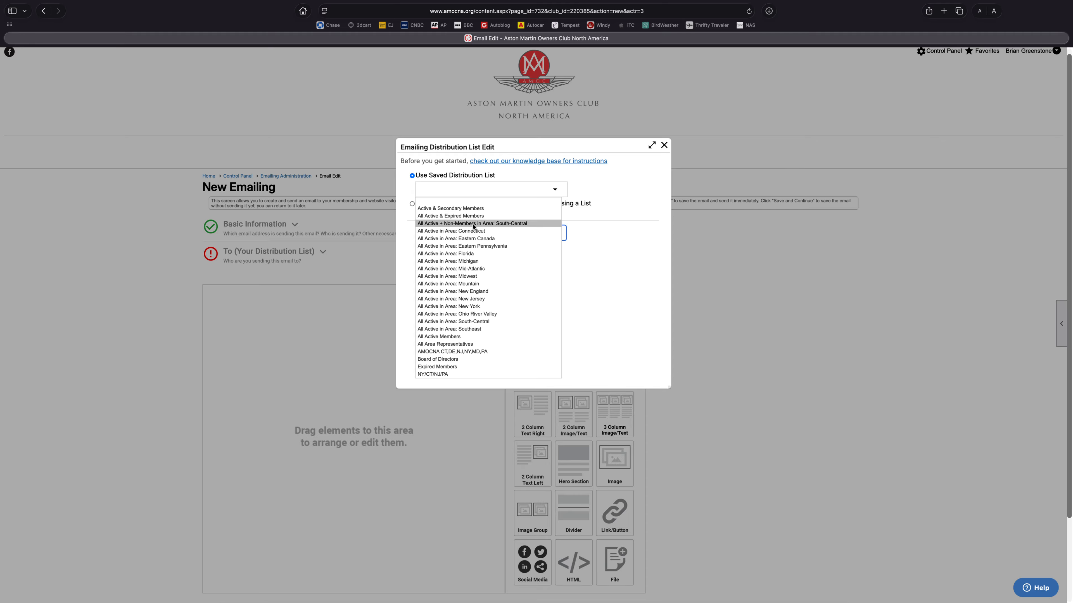
{"action": "left_click", "coordinate": [473, 224]}
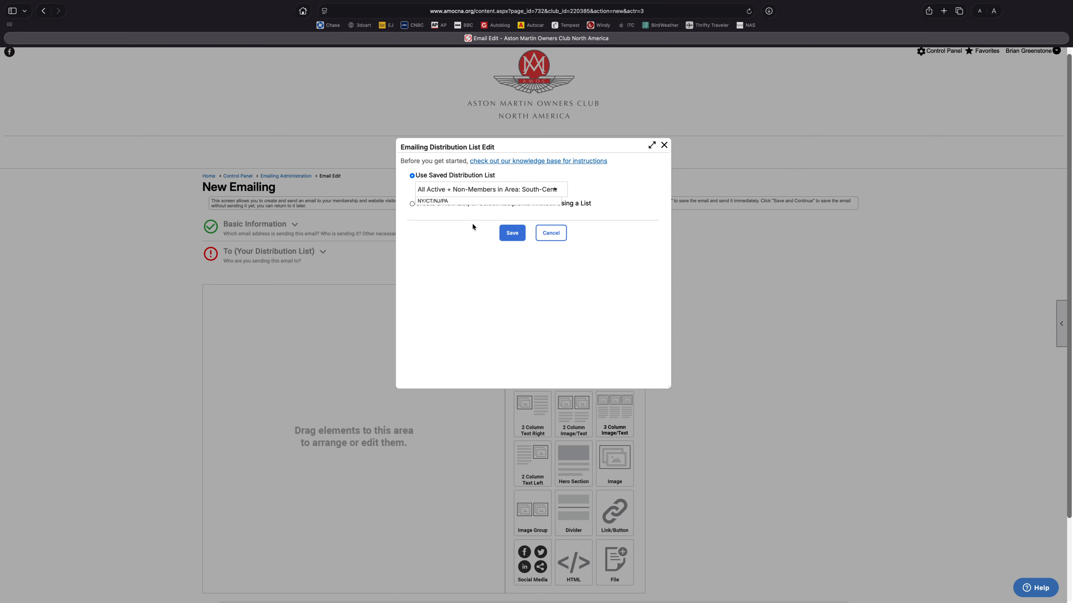
{"action": "left_click", "coordinate": [512, 234]}
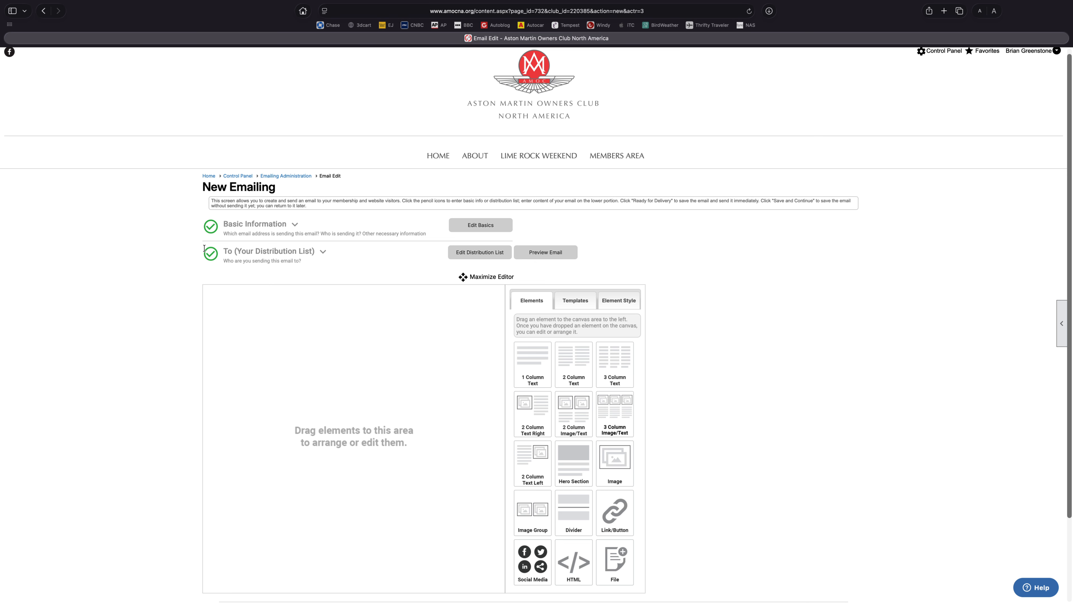
- Review the distribution list's recipient breakdown chart and collapse it again
{"action": "left_click", "coordinate": [323, 253]}
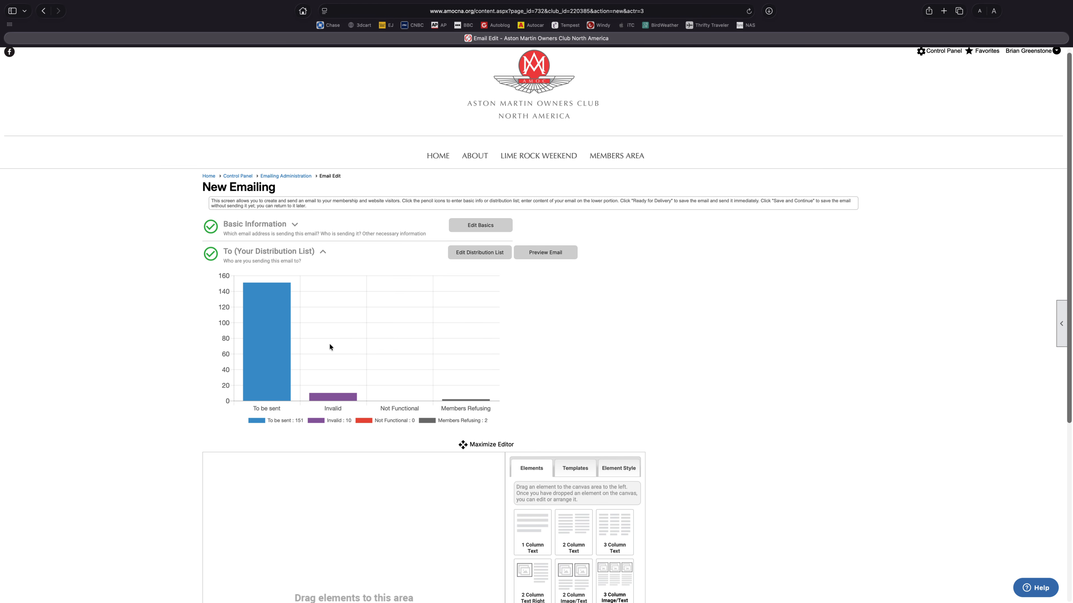
{"action": "mouse_move", "coordinate": [353, 396]}
{"action": "mouse_move", "coordinate": [287, 310]}
{"action": "mouse_move", "coordinate": [473, 399]}
{"action": "left_click", "coordinate": [322, 252]}
- Try a 1 Column Text element on the empty email canvas and delete it
{"action": "scroll", "coordinate": [431, 385], "scroll_direction": "down", "scroll_amount": 4}
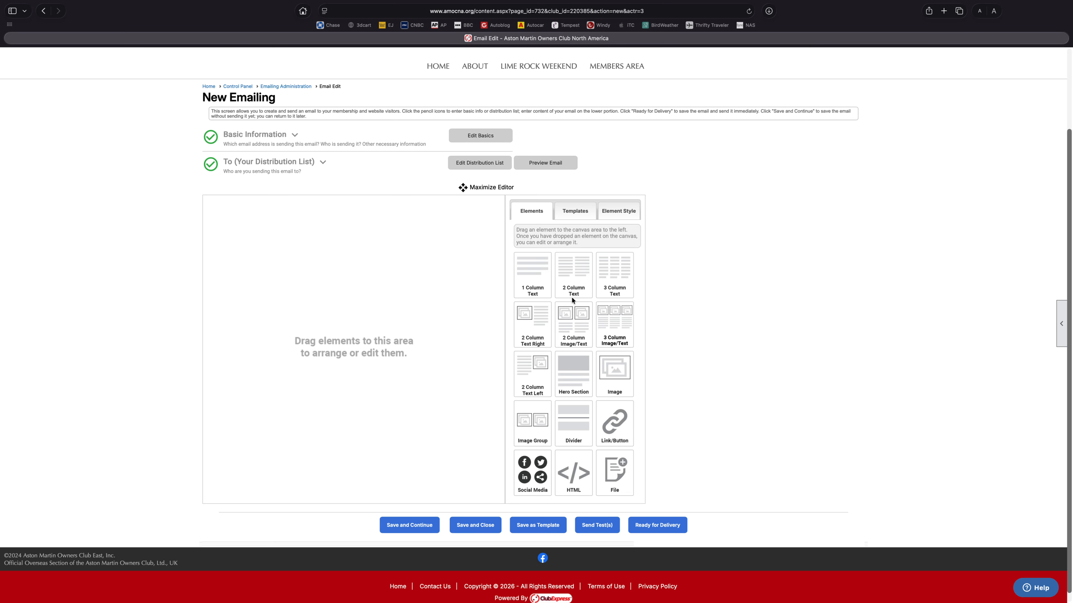
{"action": "left_click_drag", "start_coordinate": [547, 287], "coordinate": [327, 336]}
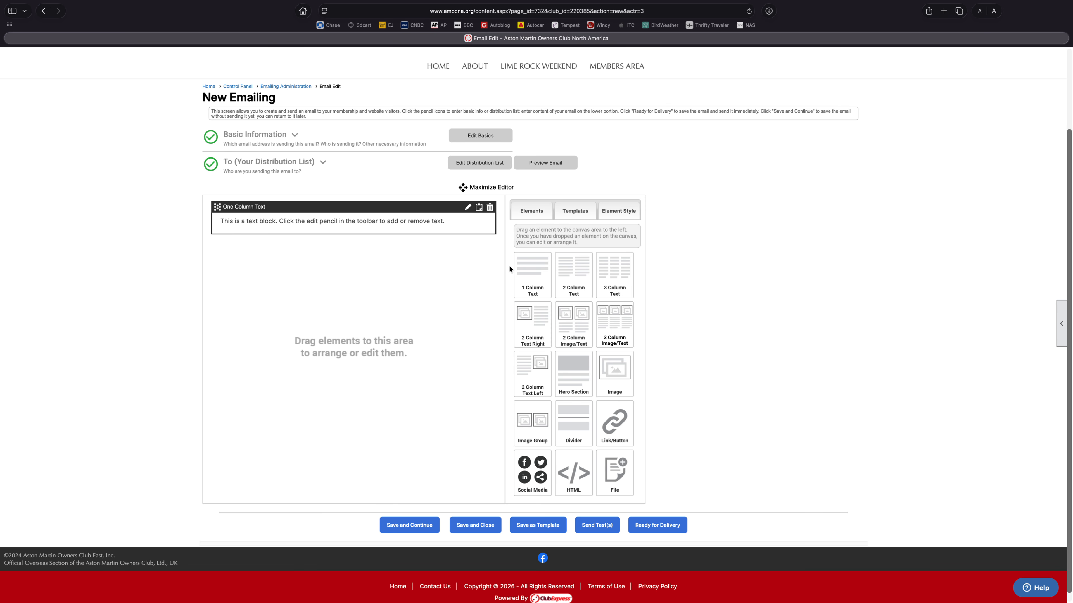
{"action": "left_click", "coordinate": [490, 208]}
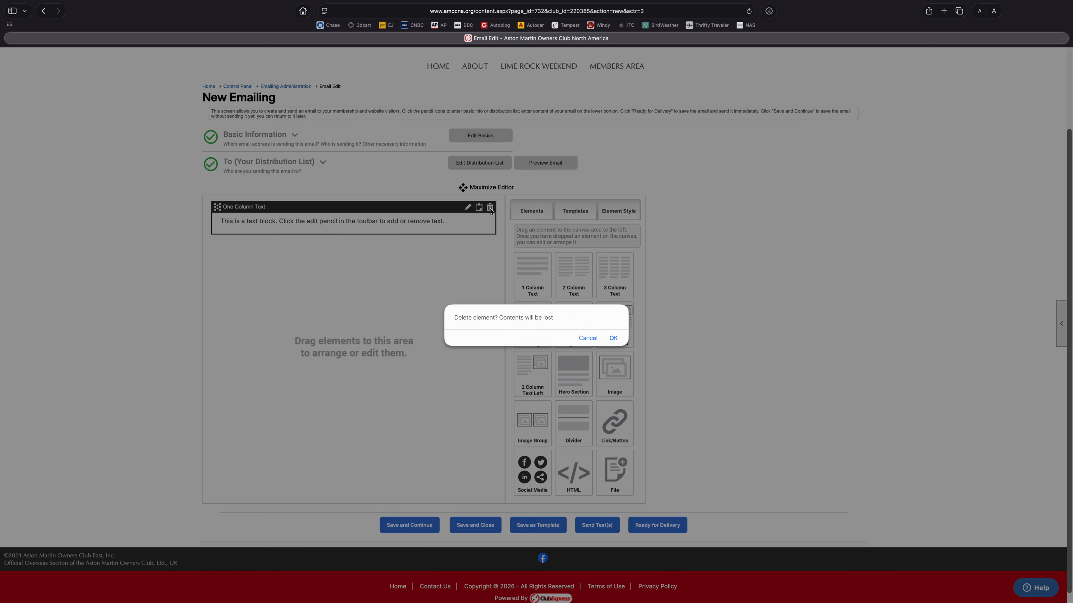
{"action": "left_click", "coordinate": [613, 338]}
- Insert the SOUTH CENTRAL custom template into the email canvas
{"action": "left_click", "coordinate": [576, 211]}
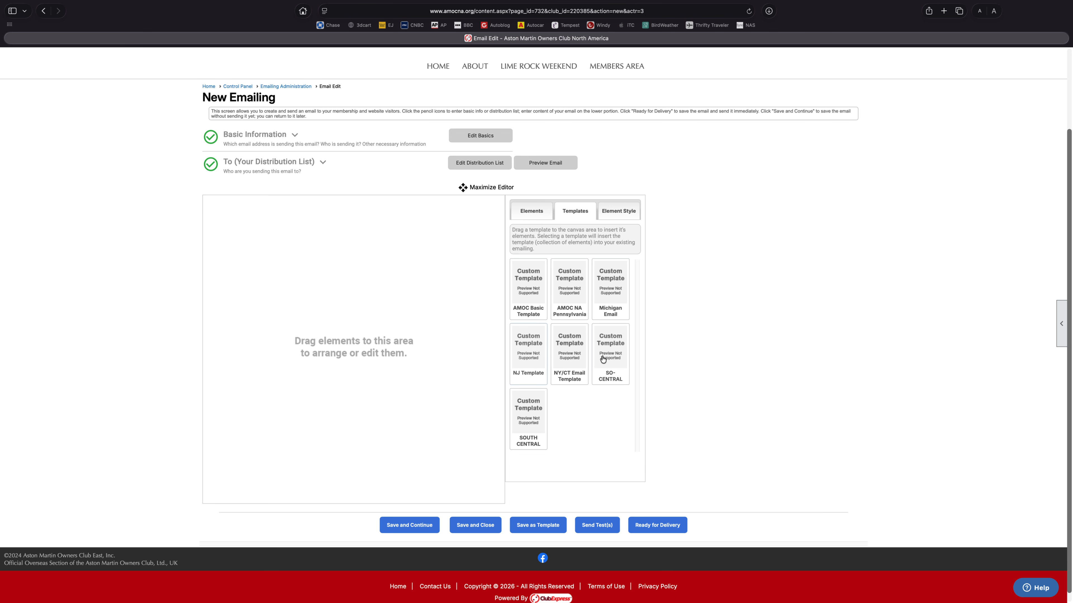
{"action": "left_click_drag", "start_coordinate": [511, 419], "coordinate": [252, 336]}
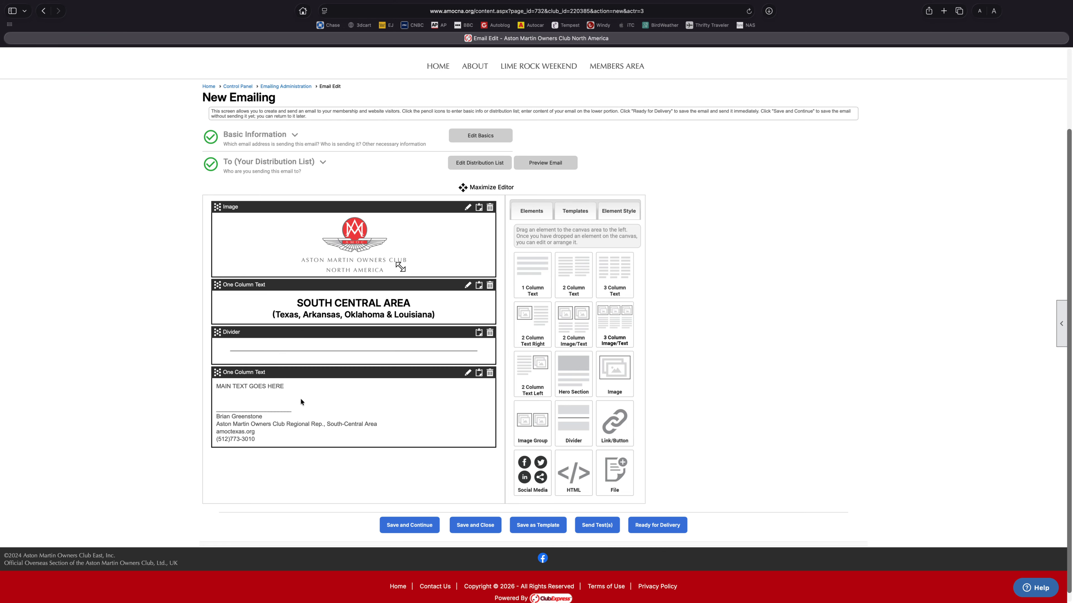
- Replace the "MAIN TEXT GOES HERE" placeholder in the main text block with the greeting "Hi Gang!" followed by a blank line
{"action": "left_click", "coordinate": [467, 373]}
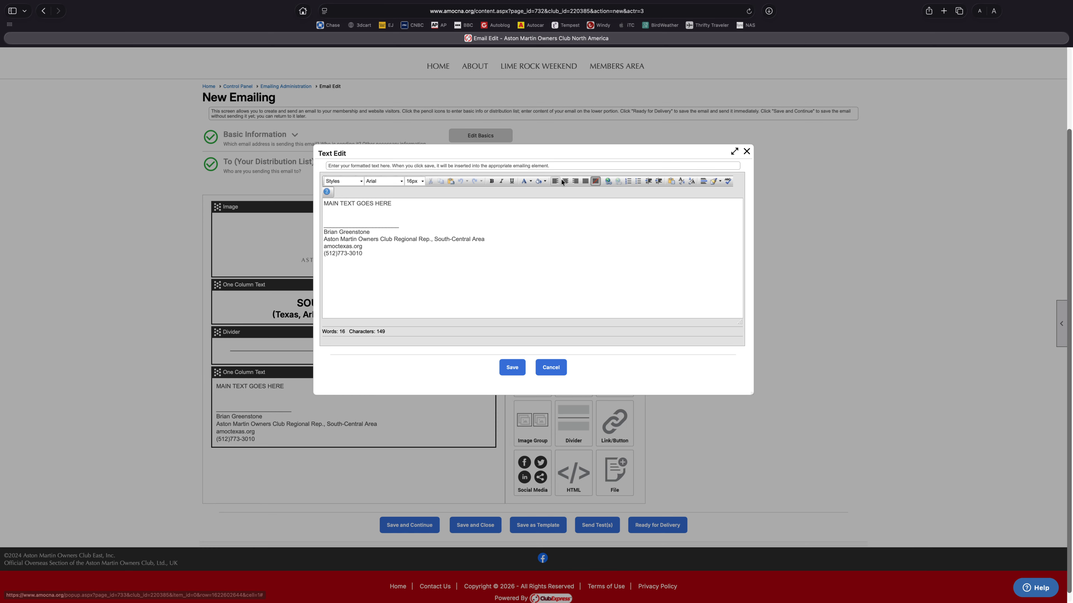
{"action": "triple_click", "coordinate": [365, 203]}
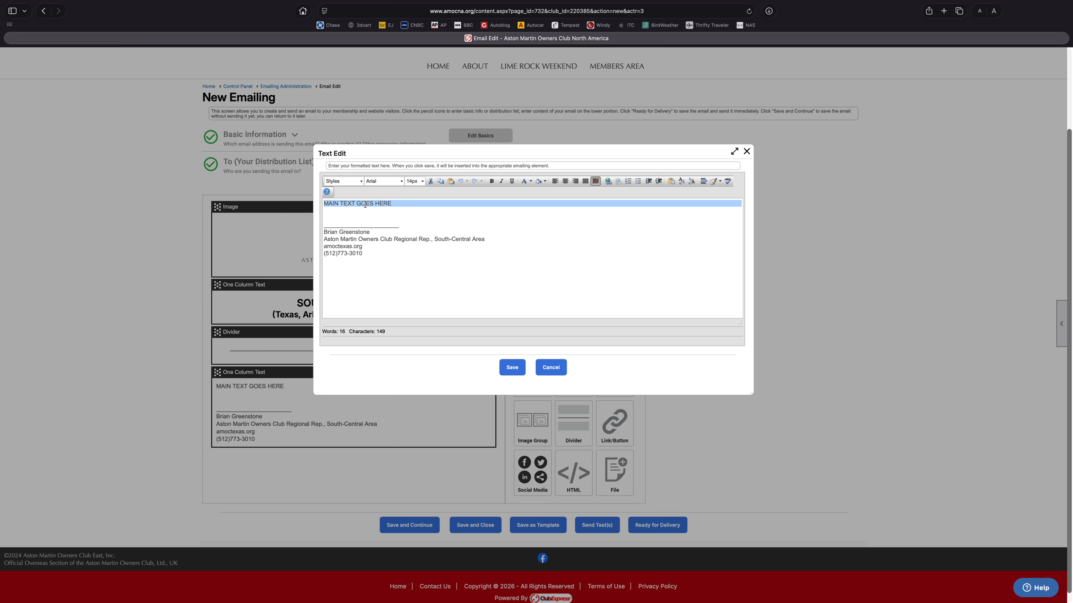
{"action": "key", "text": "BackSpace"}
{"action": "type", "text": "Hi Gang!"}
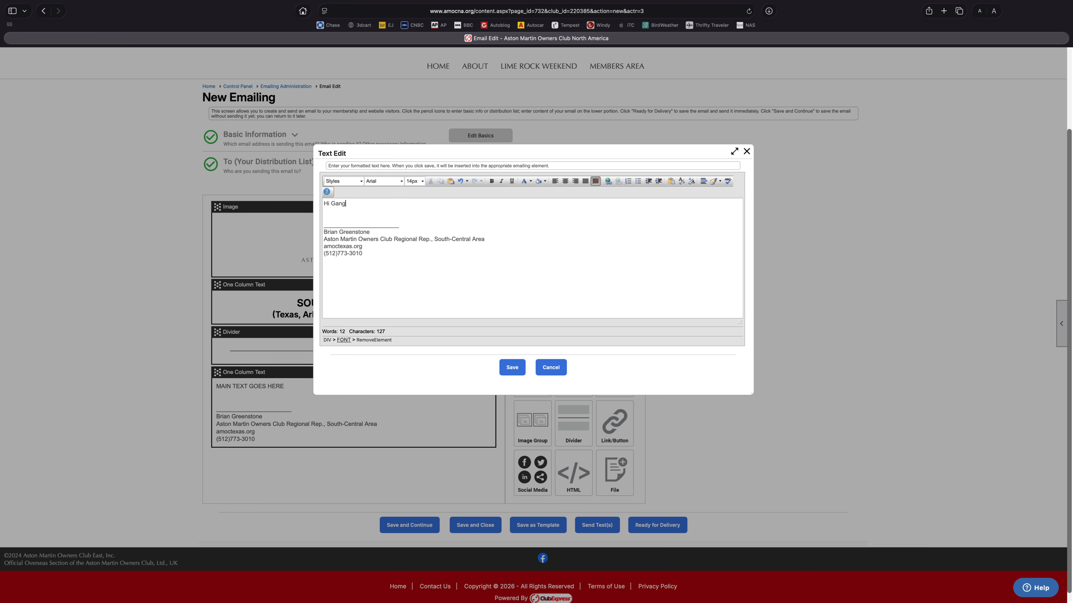
{"action": "key", "text": "Return"}
{"action": "key", "text": "Return"}
- Add the sentence "I wanted to tell you about some events we having coming up in the next few months:" below the greeting
{"action": "type", "text": "I weant"}
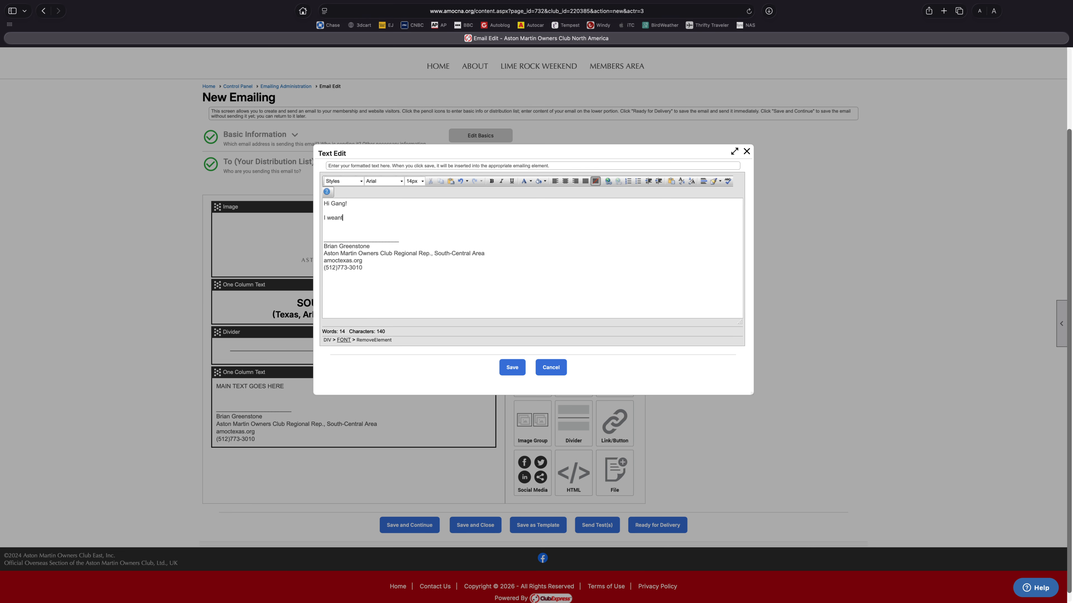
{"action": "key", "text": "BackSpace"}
{"action": "key", "text": "BackSpace"}
{"action": "type", "text": "anted to tell you about some events we having coming up"}
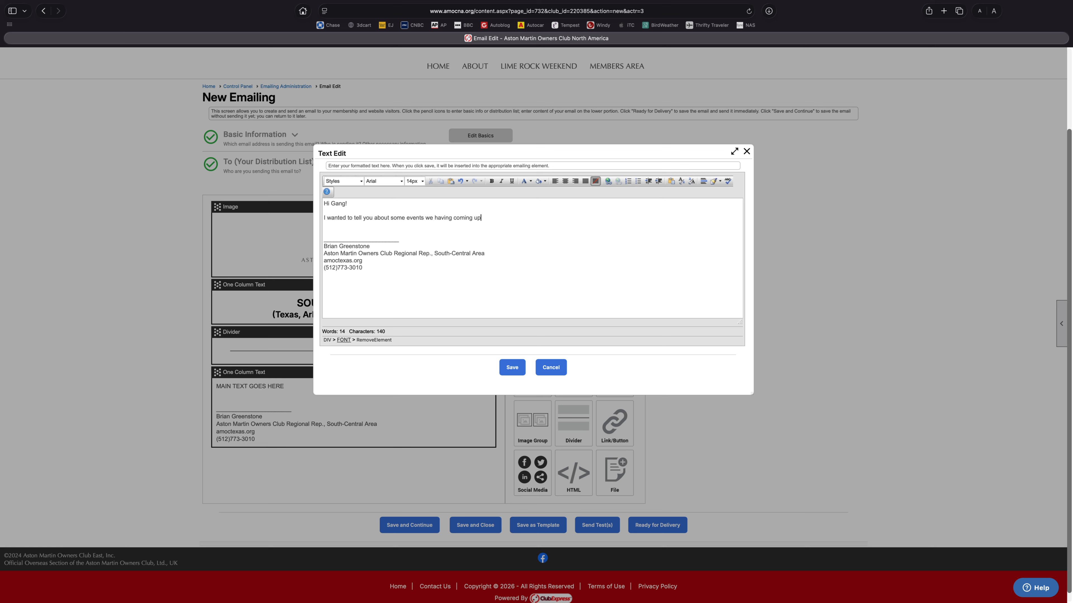
{"action": "type", "text": " in the next few months:"}
{"action": "key", "text": "Return"}
- Add the filler lines "dflkdf;dlfjd;lkj" and "dfdfdf" as separate paragraphs below the introductory sentence
{"action": "type", "text": "dflkdf;dlfjd;lkj"}
{"action": "key", "text": "Return"}
{"action": "type", "text": "d"}
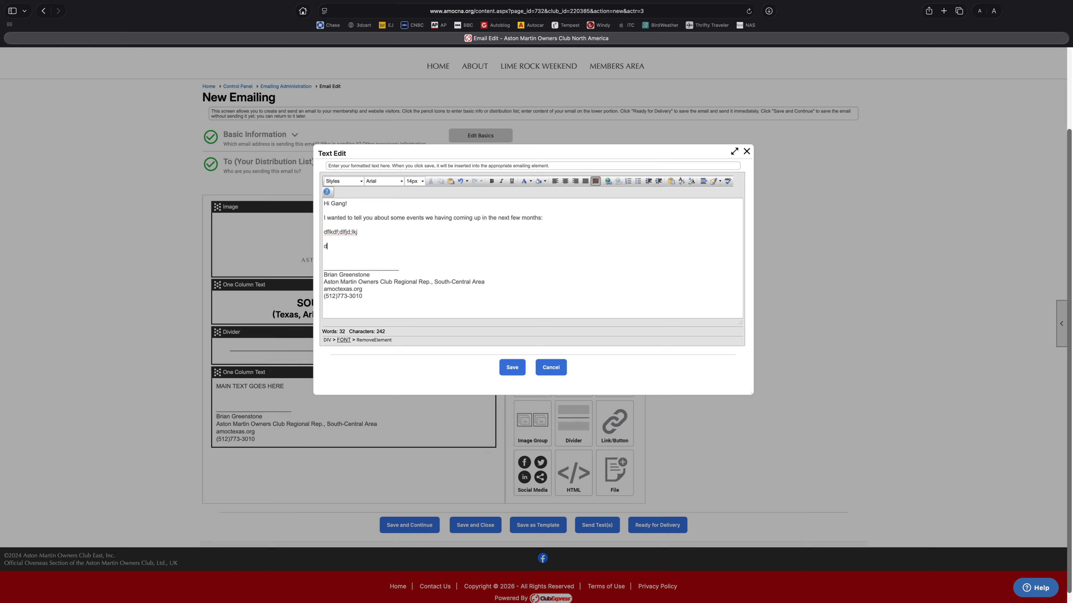
{"action": "type", "text": "fdfdf"}
{"action": "key", "text": "Return"}
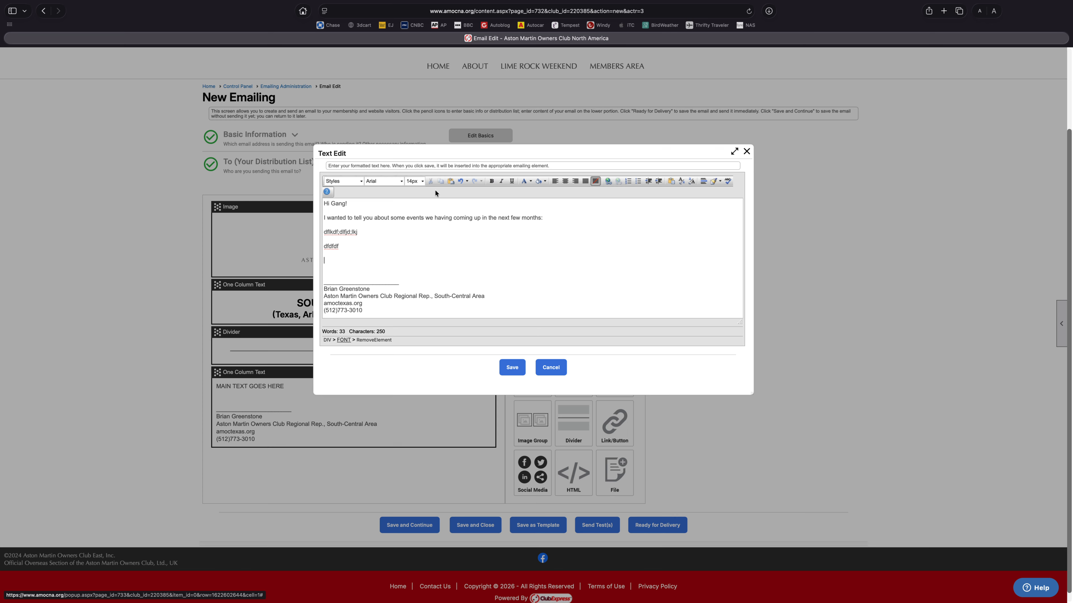
- Format the "dflkdf;dlfjd;lkj" line of the main text as bold in the Tahoma font
{"action": "triple_click", "coordinate": [346, 232]}
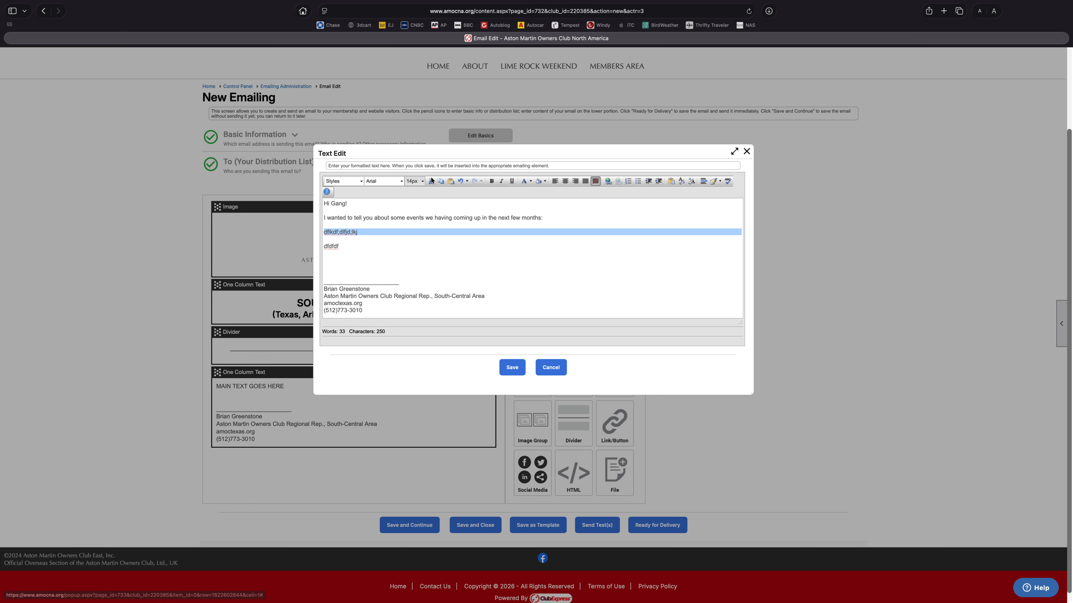
{"action": "left_click", "coordinate": [492, 180]}
{"action": "left_click", "coordinate": [386, 181]}
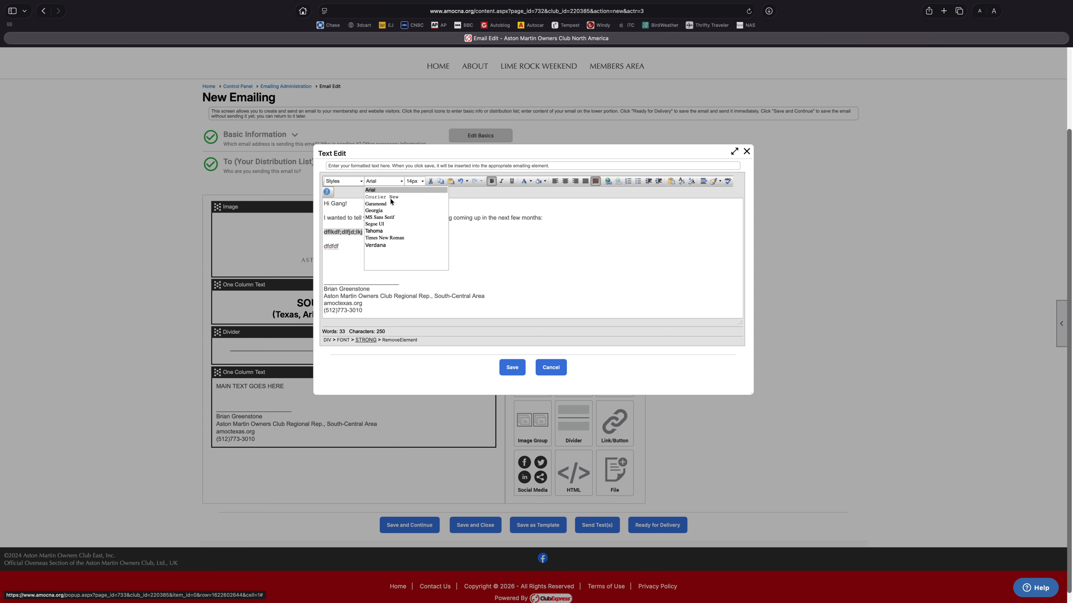
{"action": "left_click", "coordinate": [391, 227]}
{"action": "left_click", "coordinate": [471, 231]}
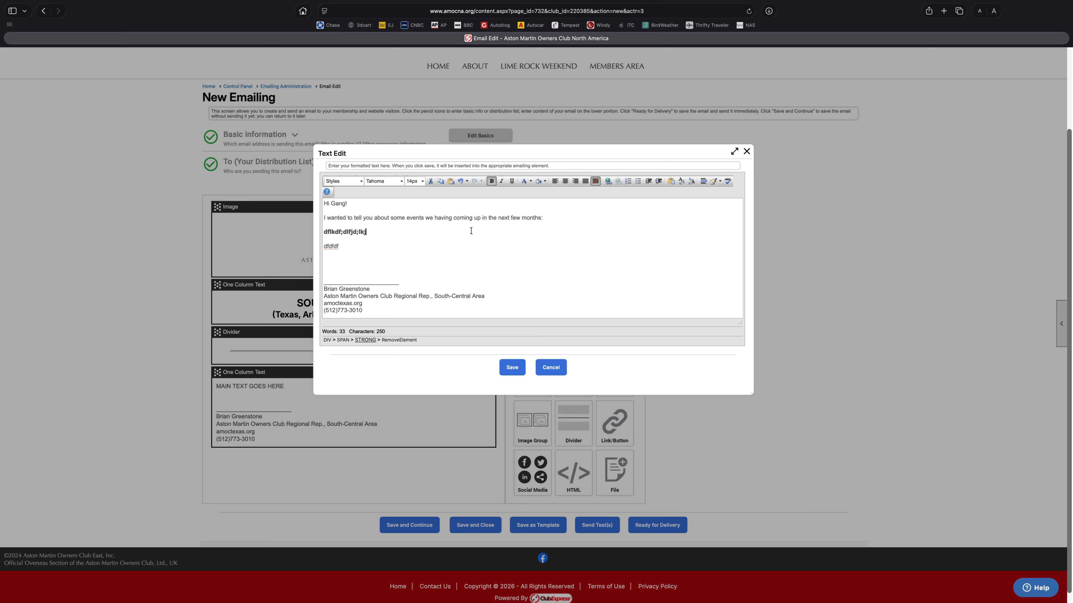
- Add the numbered line "1. In March we have a dinner event in San Antonio." below the filler lines, separated by blank space
{"action": "left_click", "coordinate": [534, 238]}
{"action": "key", "text": "Return"}
{"action": "key", "text": "Return"}
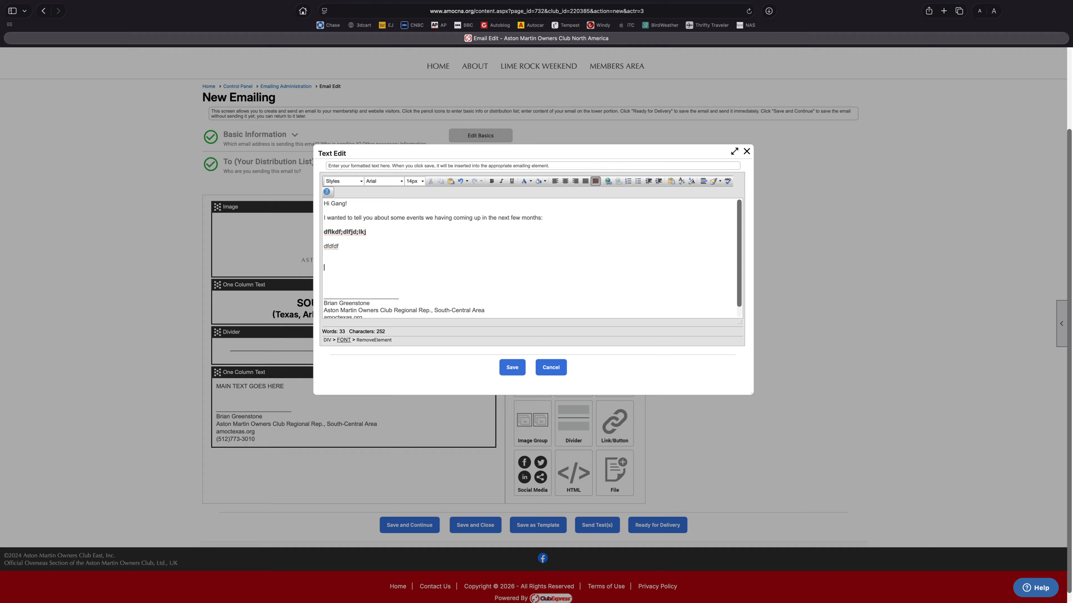
{"action": "type", "text": "1. In March we have a dinner event in San Antonio."}
- Start a link on the words "dinner event" to the Dinners & Lunches future event "AMOC Dinner Night at Mixtli in San Antonio - 2/28/2026"
{"action": "left_click_drag", "start_coordinate": [384, 268], "coordinate": [404, 268]}
{"action": "left_click", "coordinate": [611, 179]}
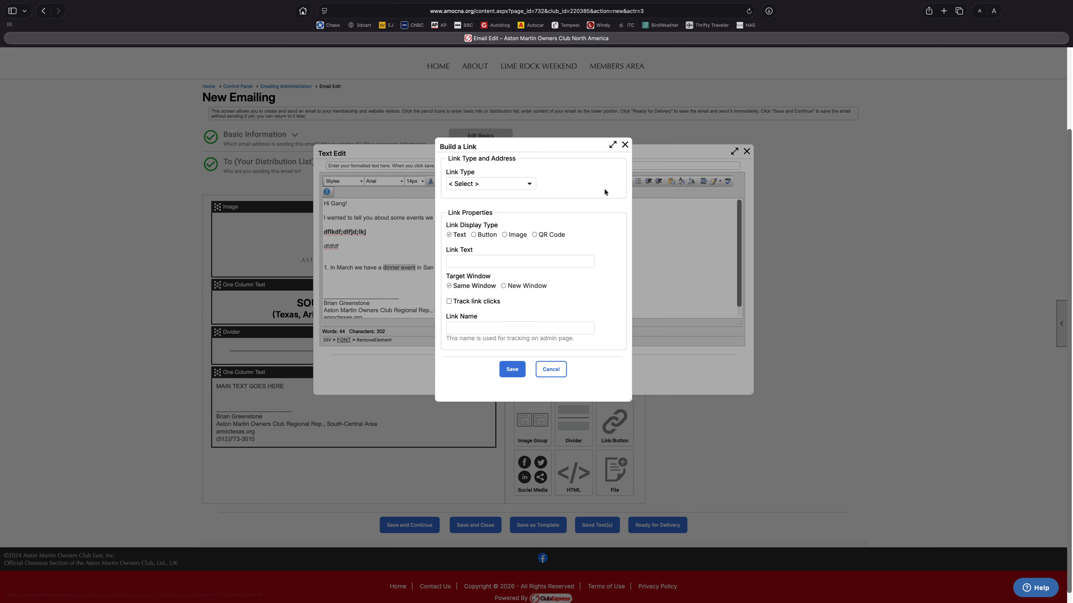
{"action": "left_click", "coordinate": [495, 185]}
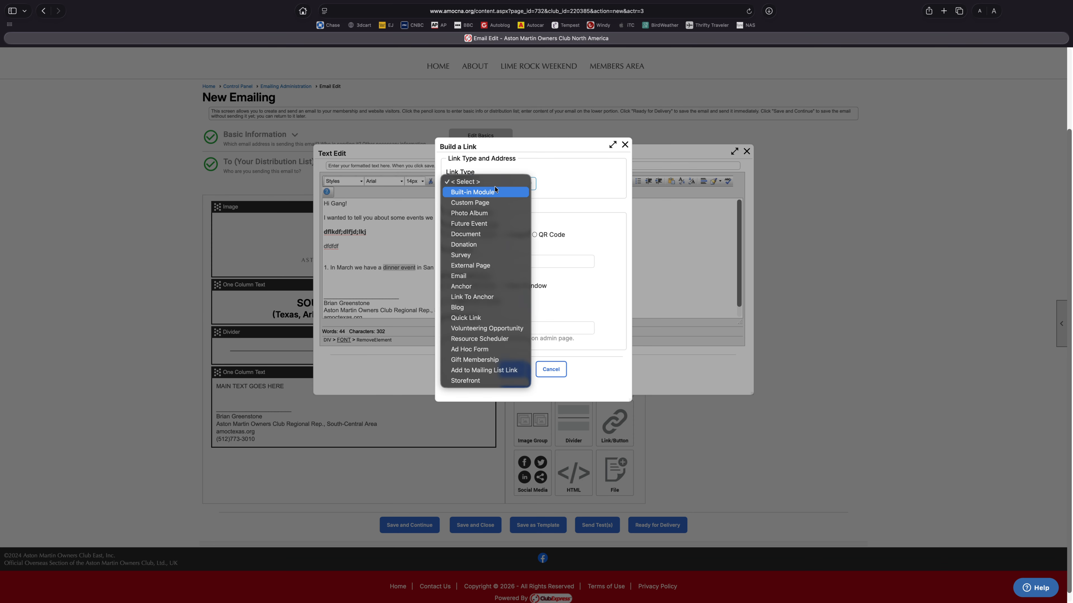
{"action": "left_click", "coordinate": [495, 224]}
{"action": "left_click", "coordinate": [477, 212]}
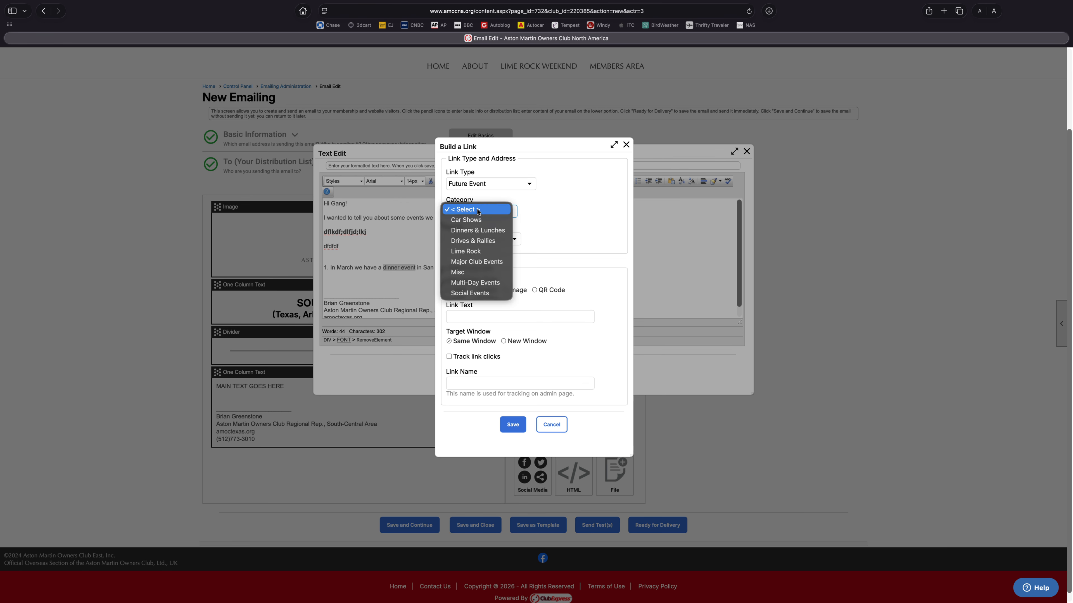
{"action": "left_click", "coordinate": [481, 231]}
{"action": "left_click", "coordinate": [484, 239]}
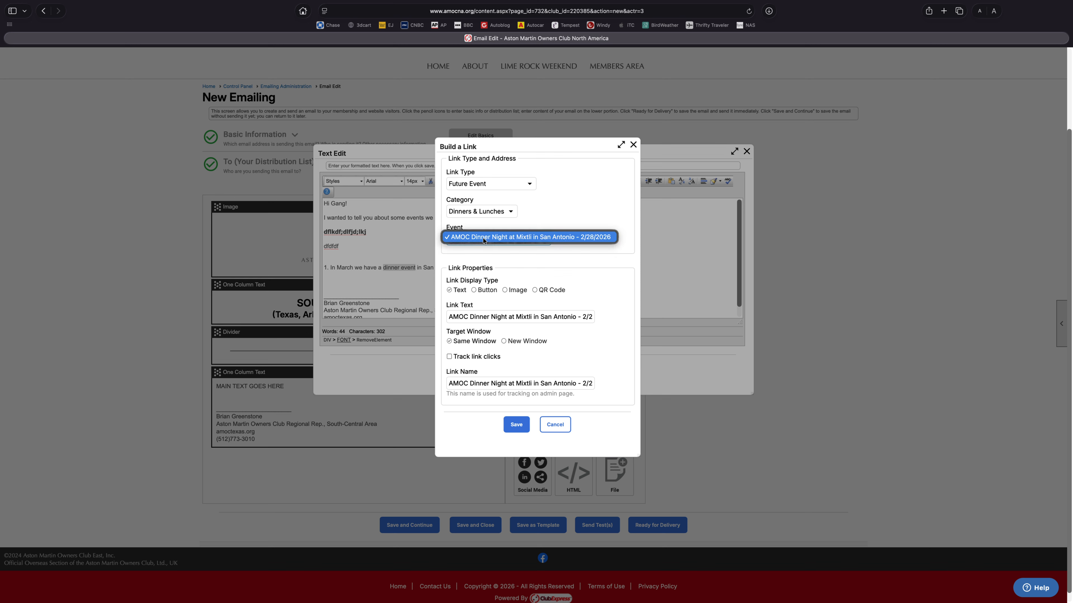
{"action": "left_click", "coordinate": [485, 239]}
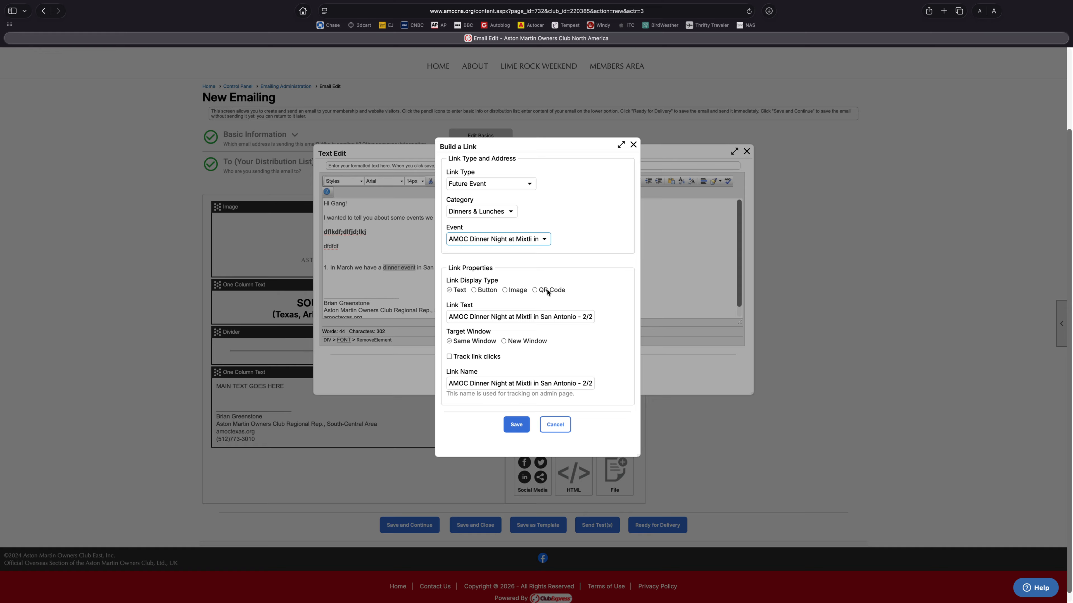
- Set the event link's display text to "dinner event" and save the link
{"action": "triple_click", "coordinate": [477, 317]}
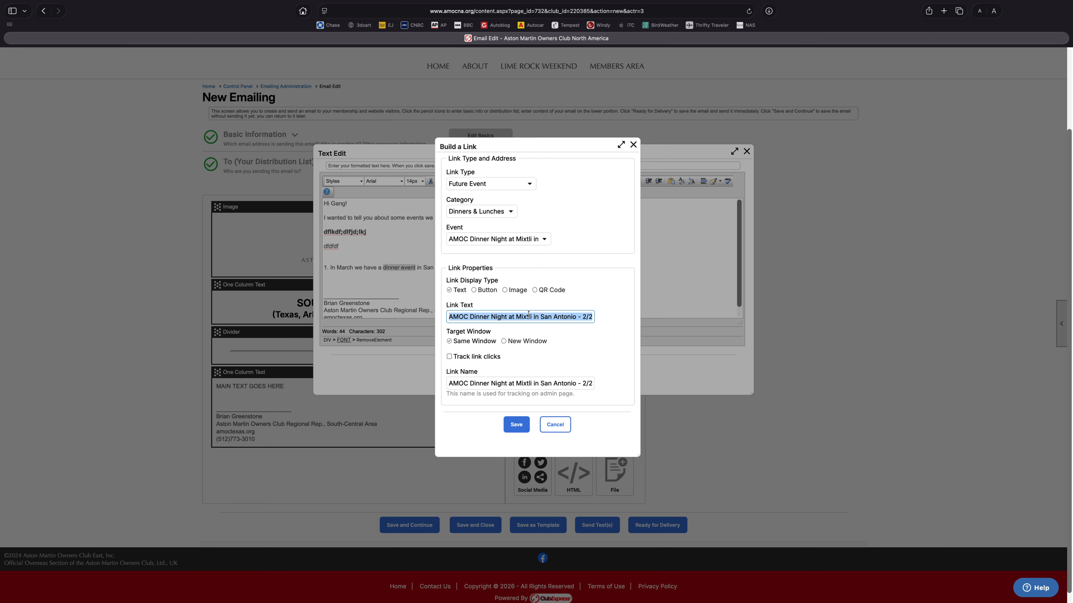
{"action": "type", "text": "dinner event"}
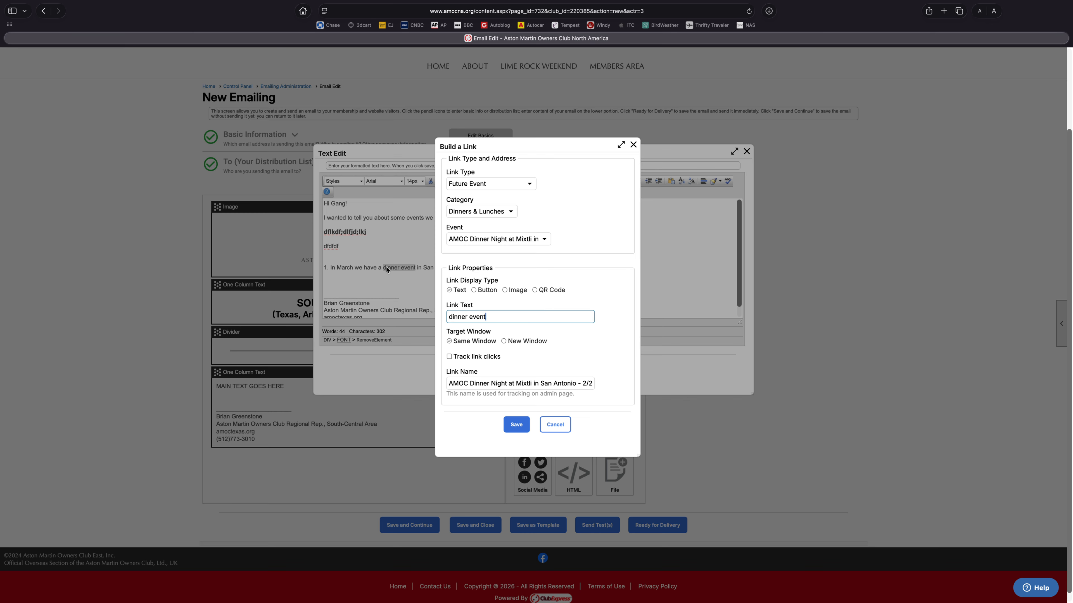
{"action": "left_click", "coordinate": [516, 425]}
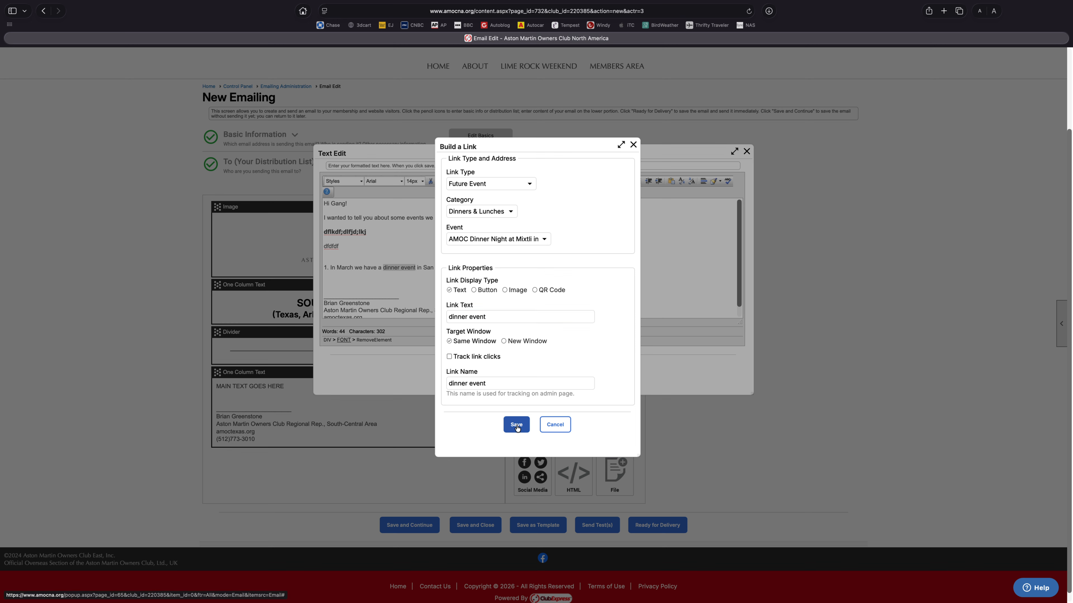
- Add the line "2. Dinner at some restaurant." below the San Antonio dinner item
{"action": "left_click", "coordinate": [472, 266]}
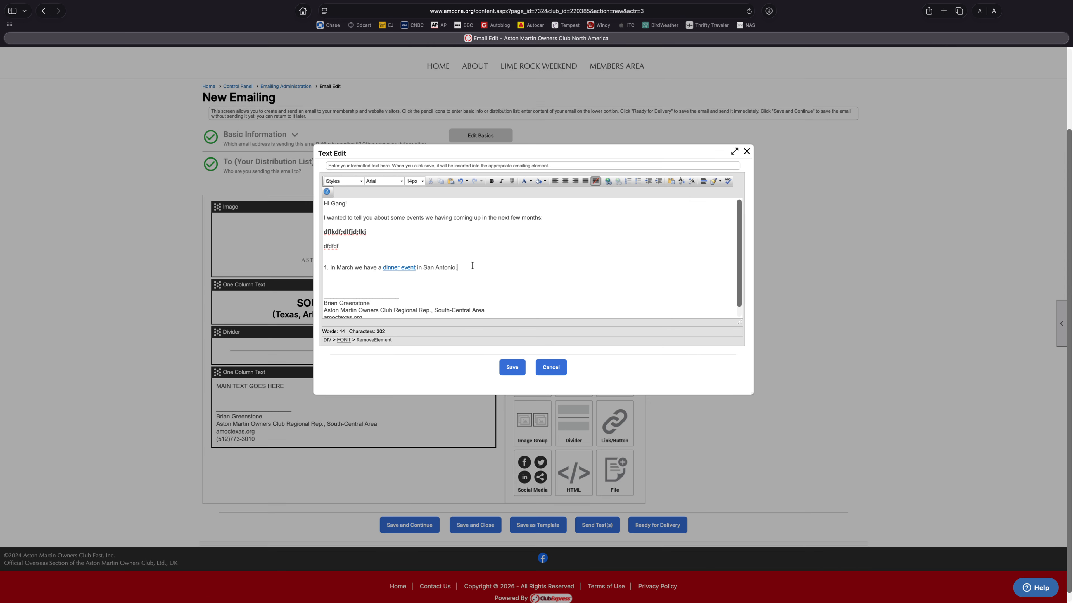
{"action": "key", "text": "Return"}
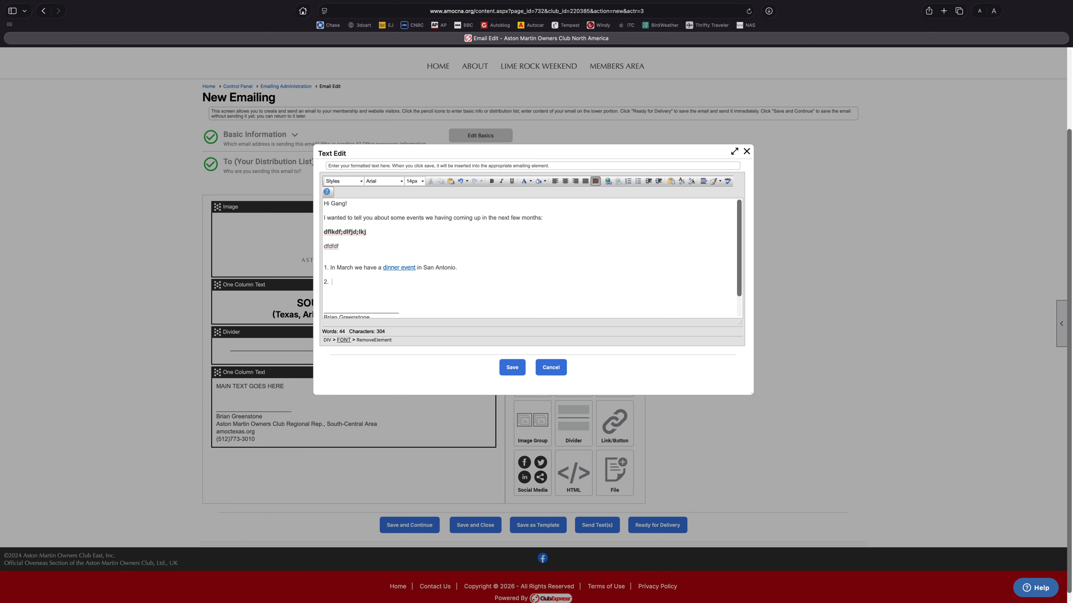
{"action": "type", "text": "2.  Dinner at some restaurant."}
{"action": "left_click_drag", "start_coordinate": [357, 281], "coordinate": [400, 282]}
{"action": "left_click", "coordinate": [605, 181]}
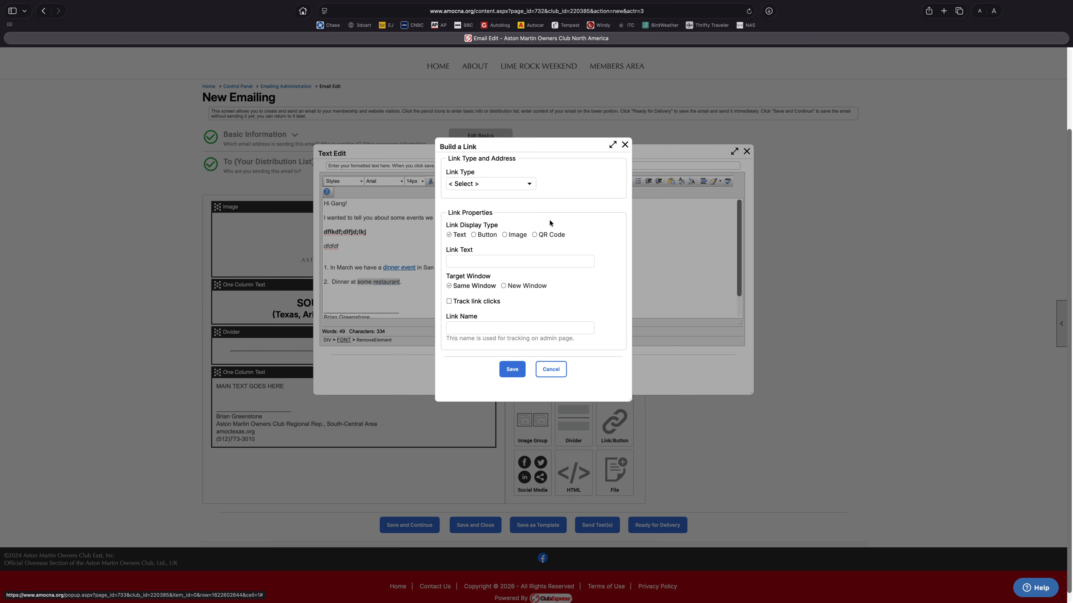
{"action": "left_click", "coordinate": [477, 187]}
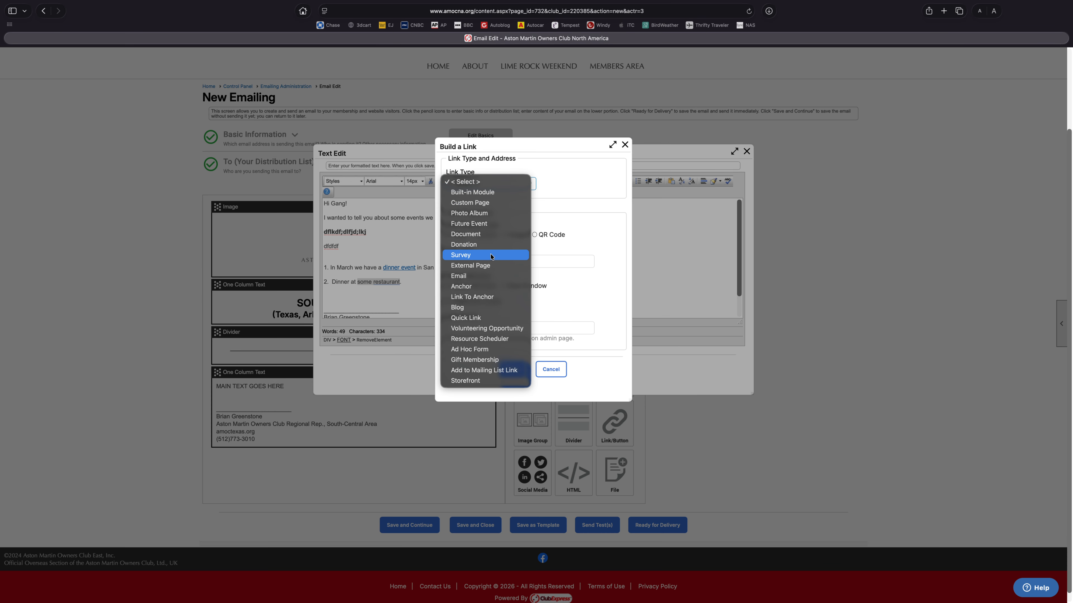
{"action": "left_click", "coordinate": [488, 266]}
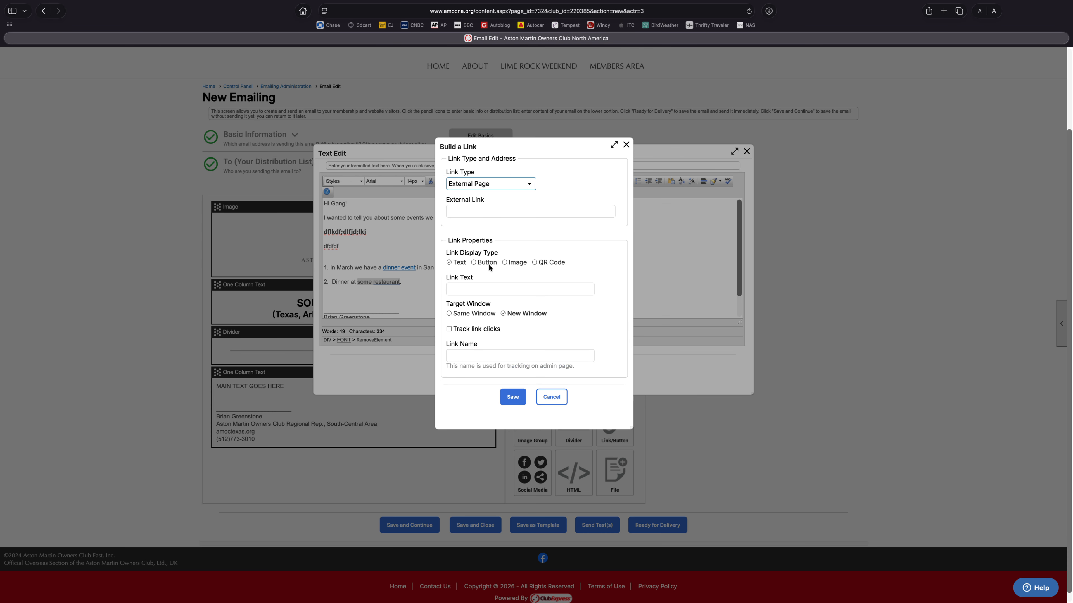
{"action": "left_click", "coordinate": [478, 211]}
{"action": "type", "text": "h"}
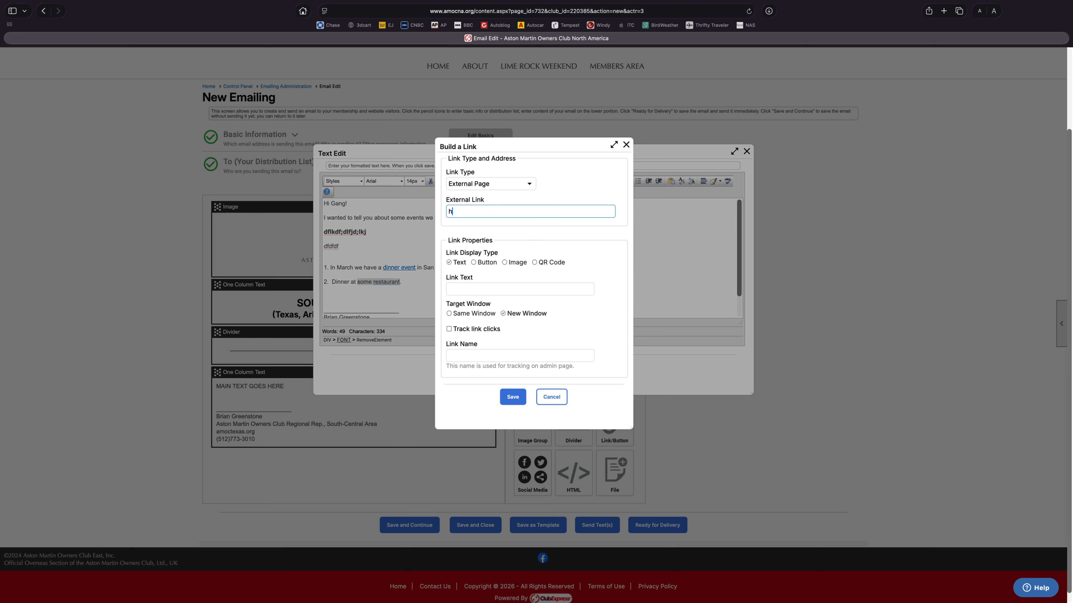
{"action": "type", "text": "ttp://mcdonalds.com"}
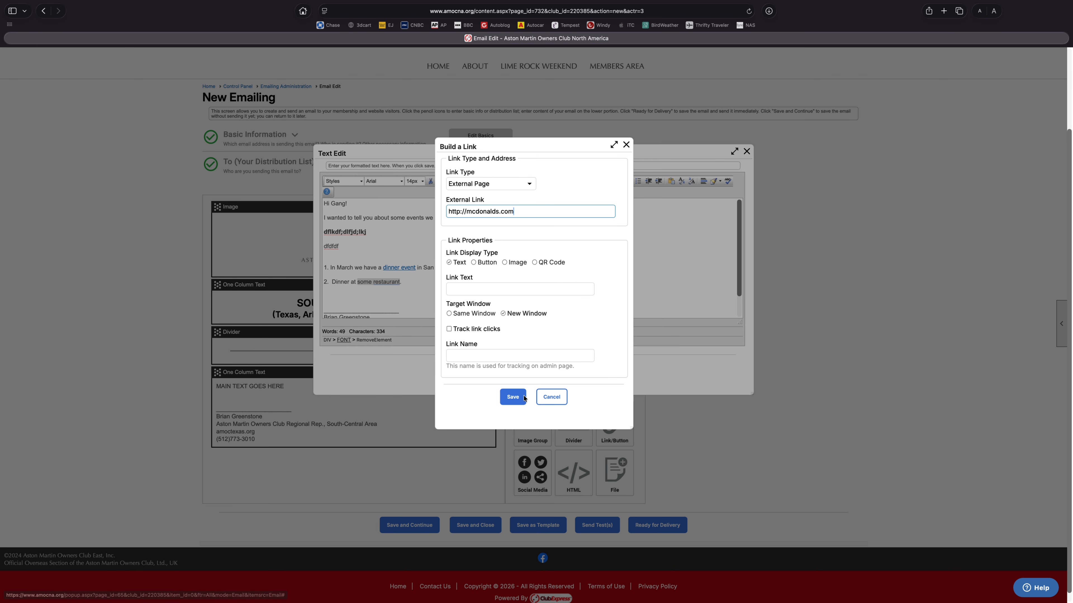
{"action": "left_click", "coordinate": [509, 397]}
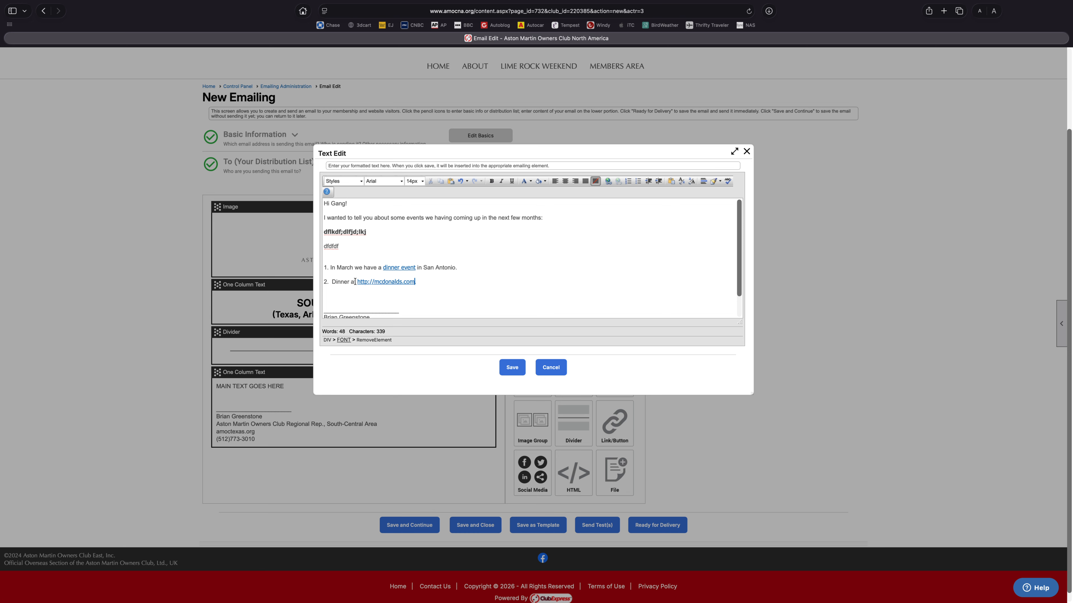
{"action": "left_click_drag", "start_coordinate": [359, 281], "coordinate": [414, 281]}
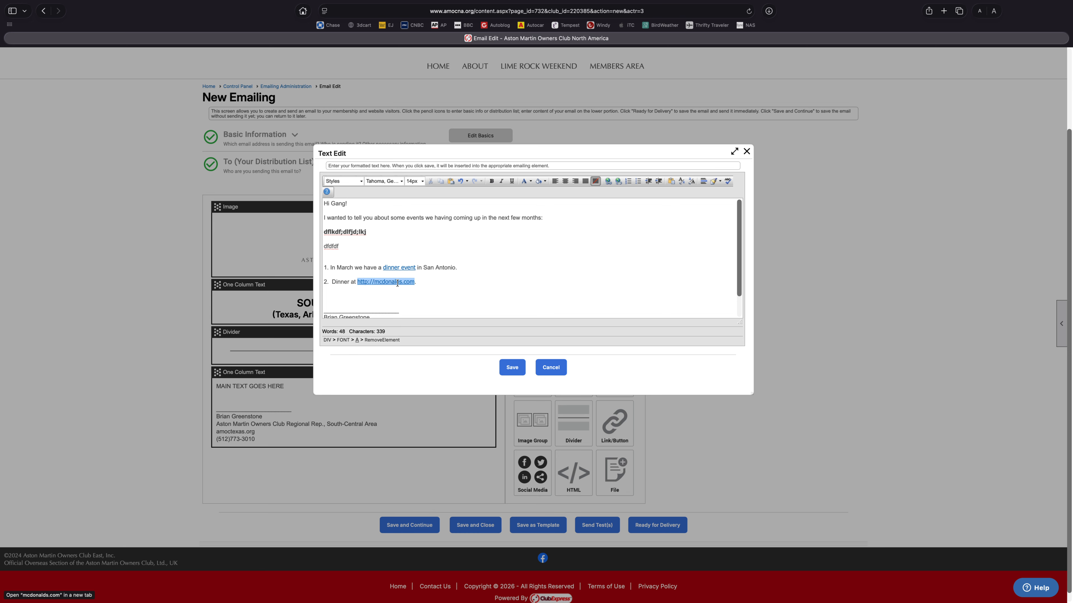
{"action": "left_click", "coordinate": [607, 180]}
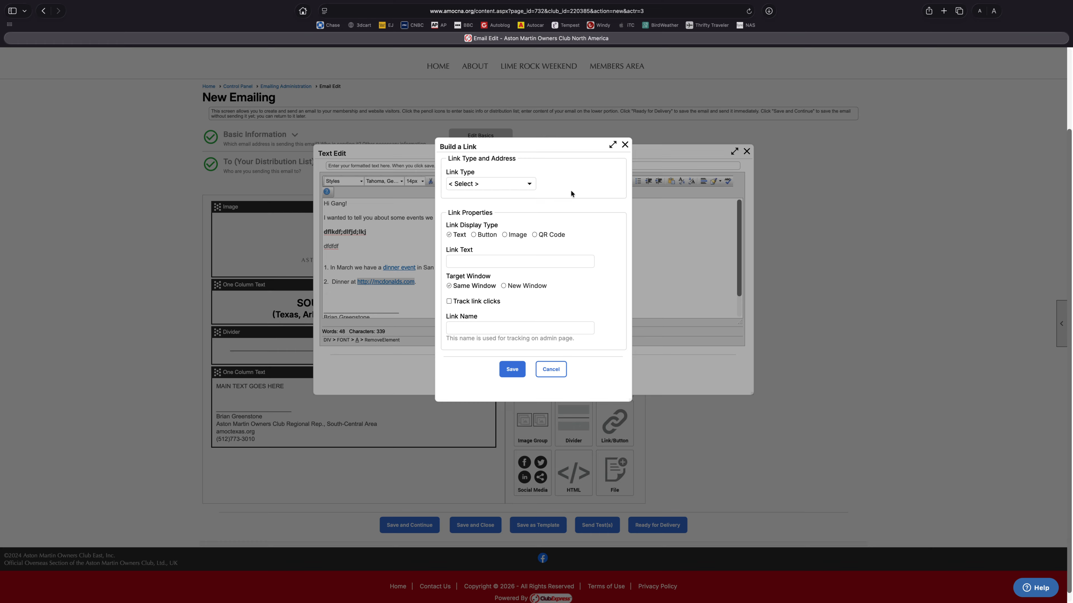
{"action": "left_click", "coordinate": [485, 184]}
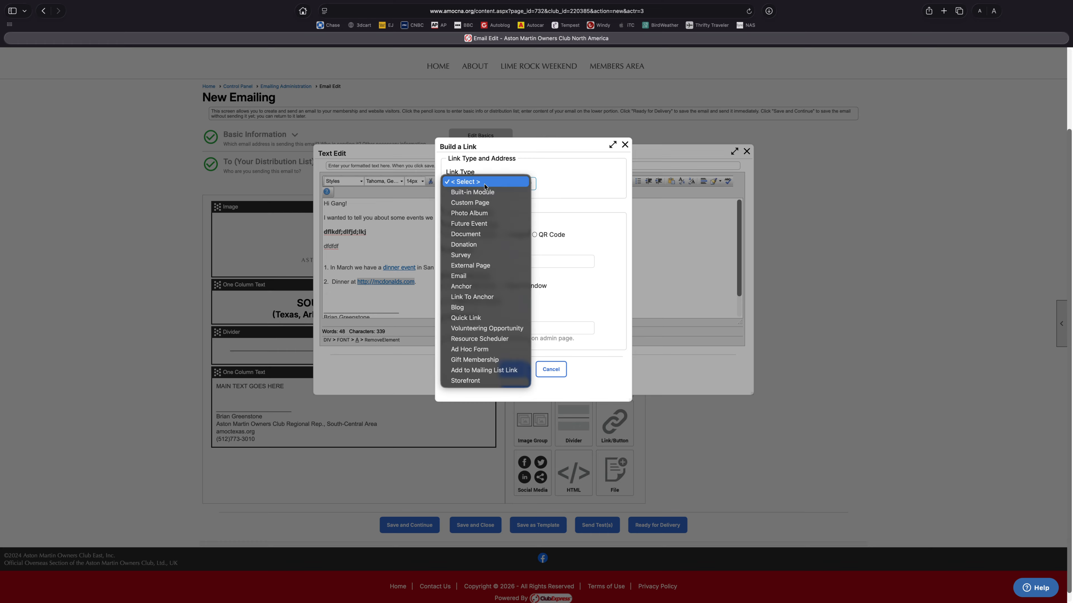
{"action": "left_click", "coordinate": [482, 266]}
{"action": "left_click", "coordinate": [491, 214]}
{"action": "type", "text": "http:/"}
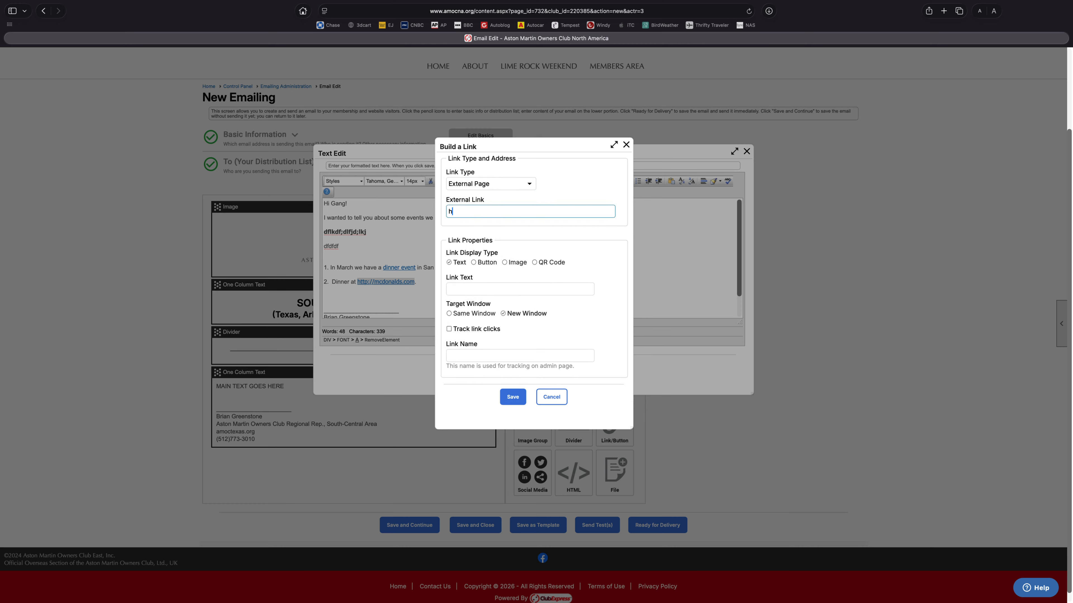
{"action": "type", "text": "www"}
{"action": "key", "text": "BackSpace"}
{"action": "type", "text": ".mcdonalds.com"}
- Set the external link's display text to "some restaurant", then save the link and the edited text block
{"action": "left_click", "coordinate": [488, 284]}
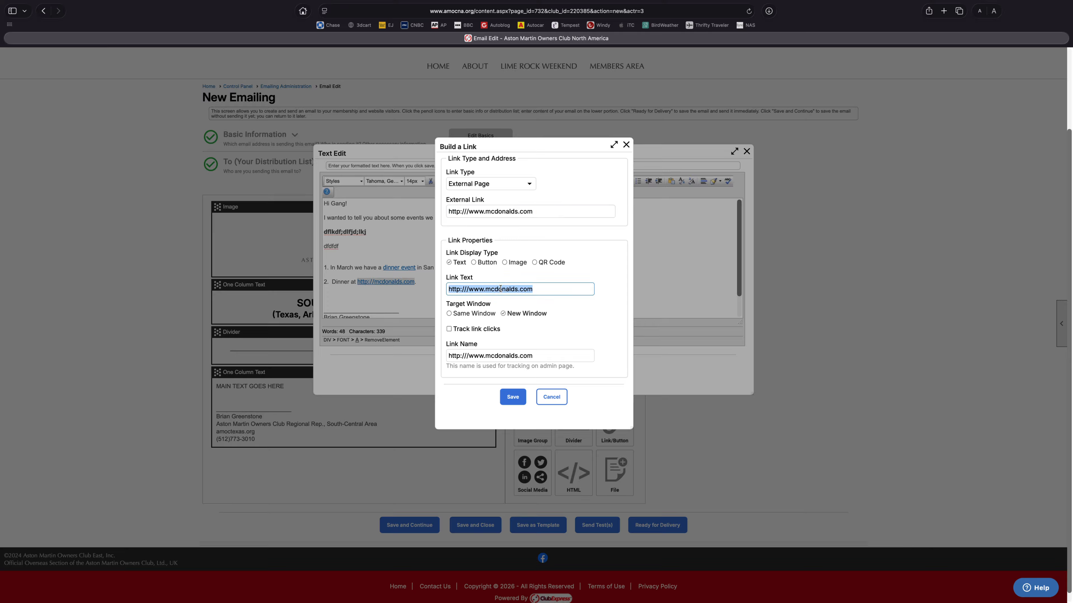
{"action": "type", "text": "some res"}
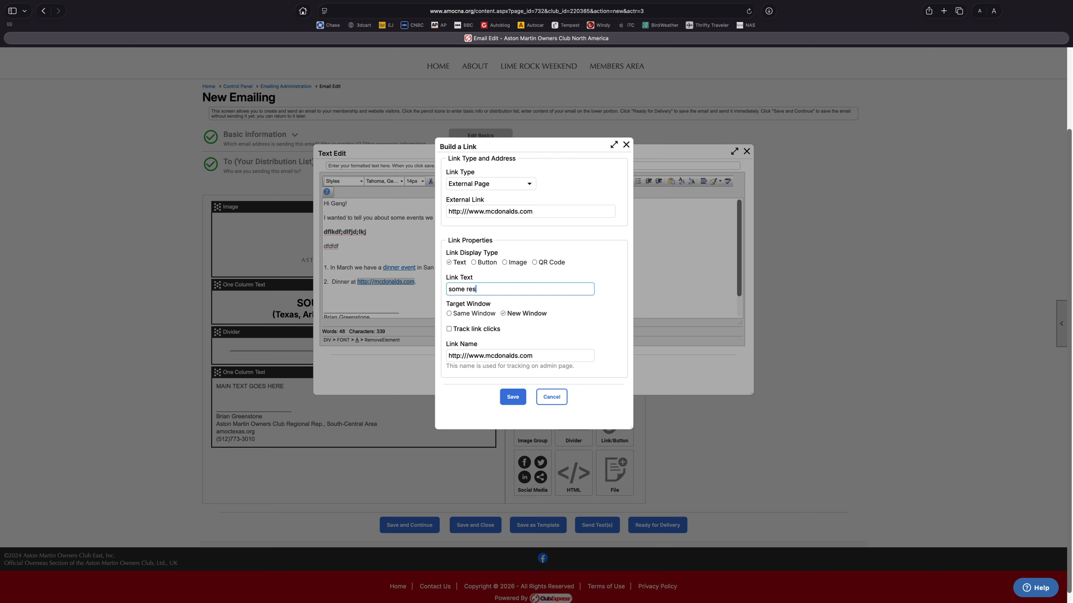
{"action": "type", "text": "taurant"}
{"action": "left_click", "coordinate": [513, 399]}
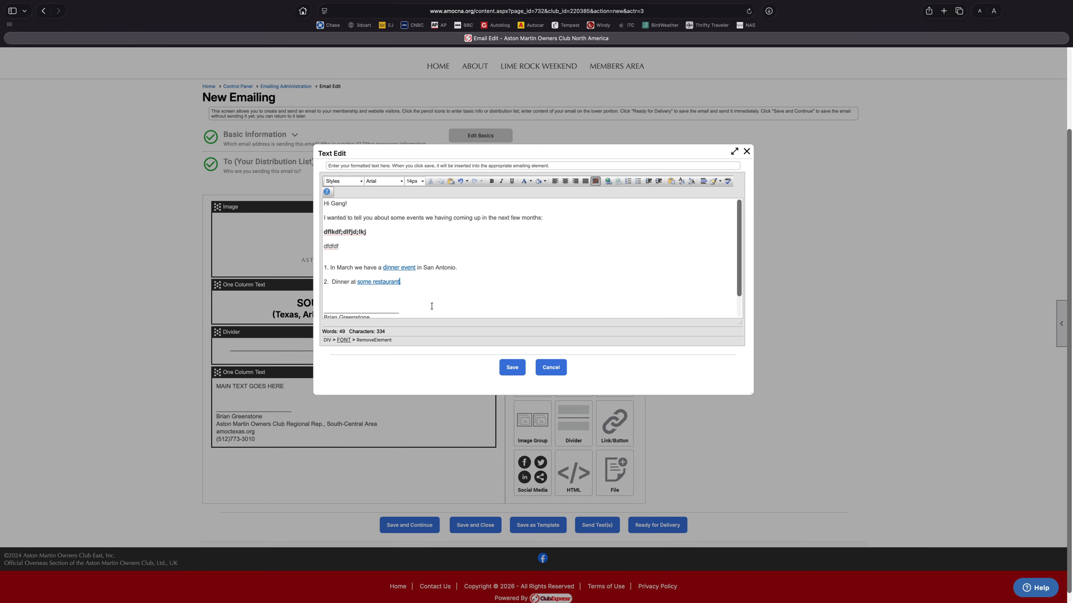
{"action": "left_click", "coordinate": [510, 368]}
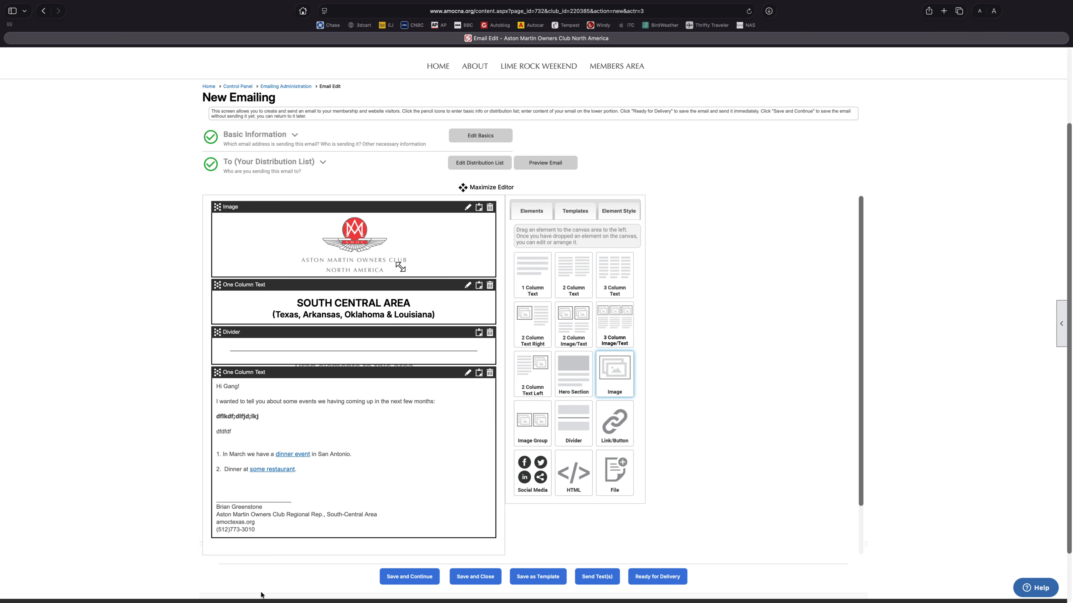
- Add an Image element to the email canvas below the main text block
{"action": "left_click_drag", "start_coordinate": [619, 383], "coordinate": [235, 563]}
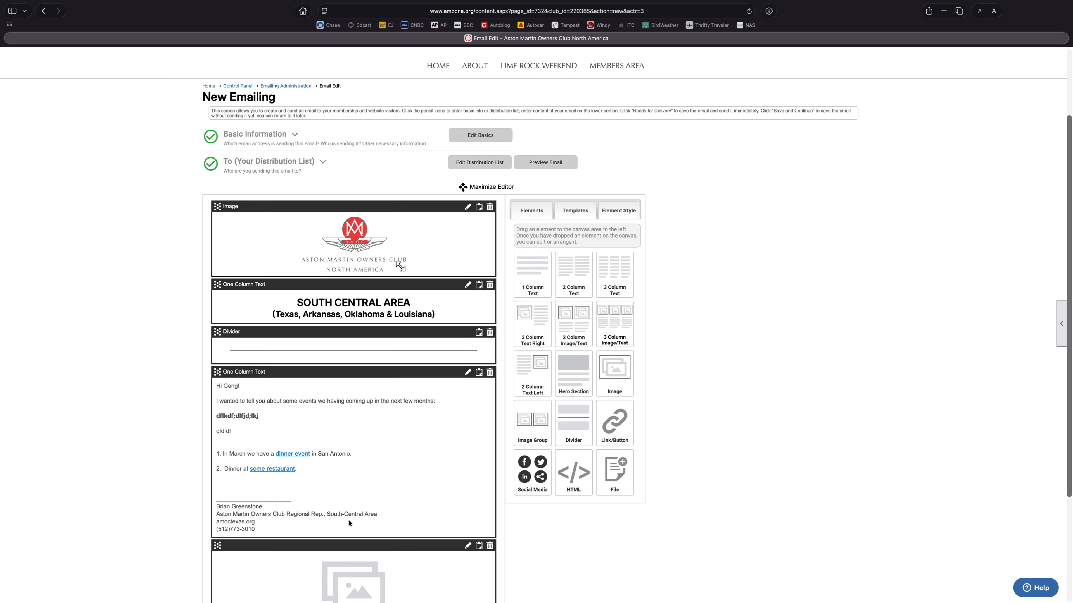
{"action": "scroll", "coordinate": [498, 419], "scroll_direction": "down", "scroll_amount": 5}
{"action": "left_click", "coordinate": [468, 393]}
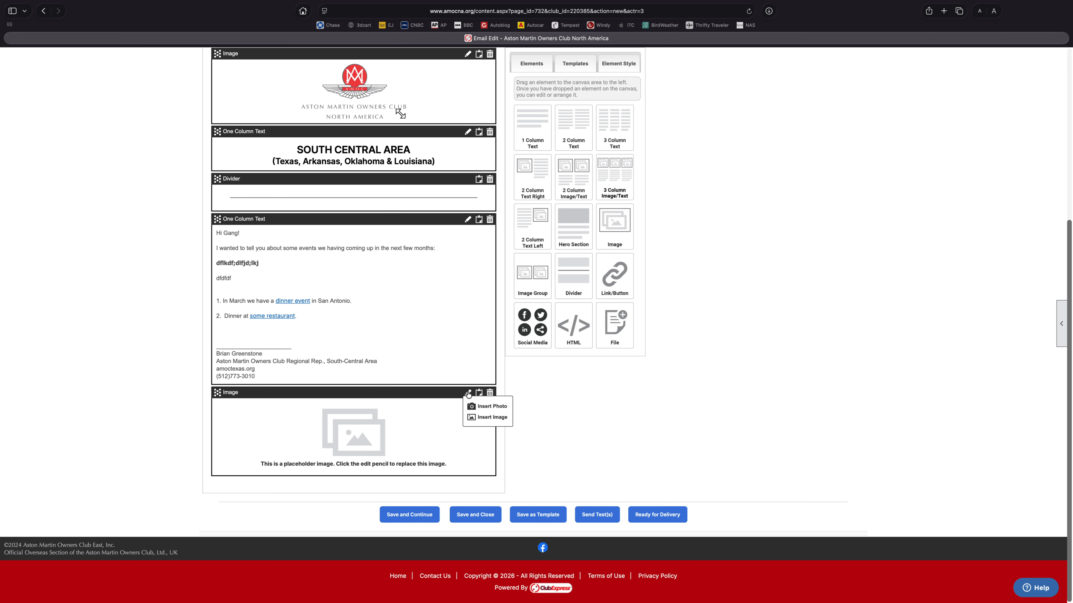
{"action": "left_click", "coordinate": [490, 417]}
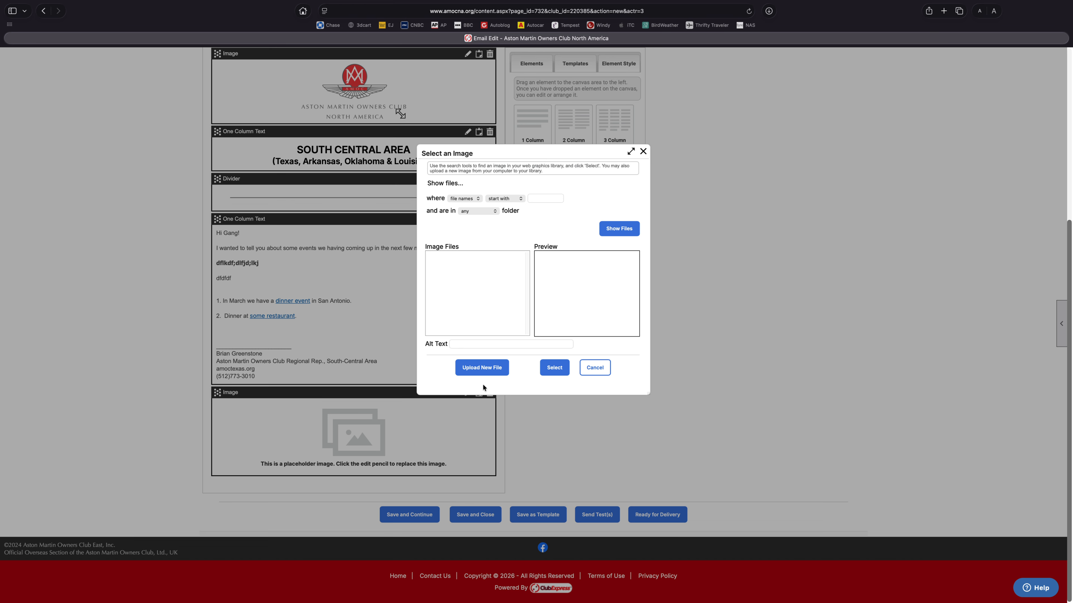
{"action": "left_click", "coordinate": [594, 368]}
- Replace the placeholder in the new Image element with bbellinn.jpg from the web graphics library
{"action": "left_click", "coordinate": [468, 393]}
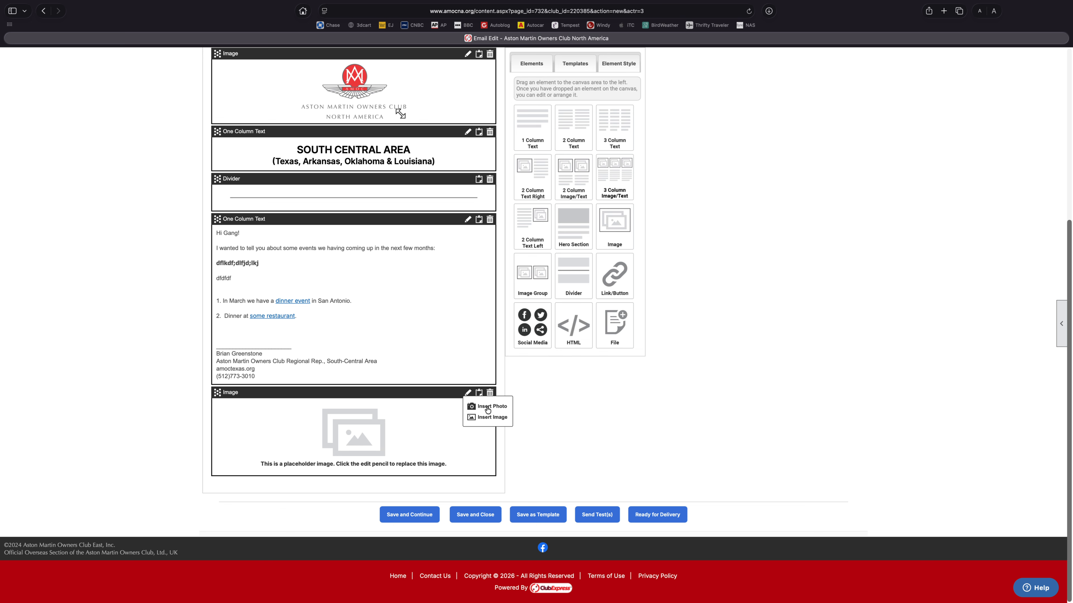
{"action": "left_click", "coordinate": [486, 418]}
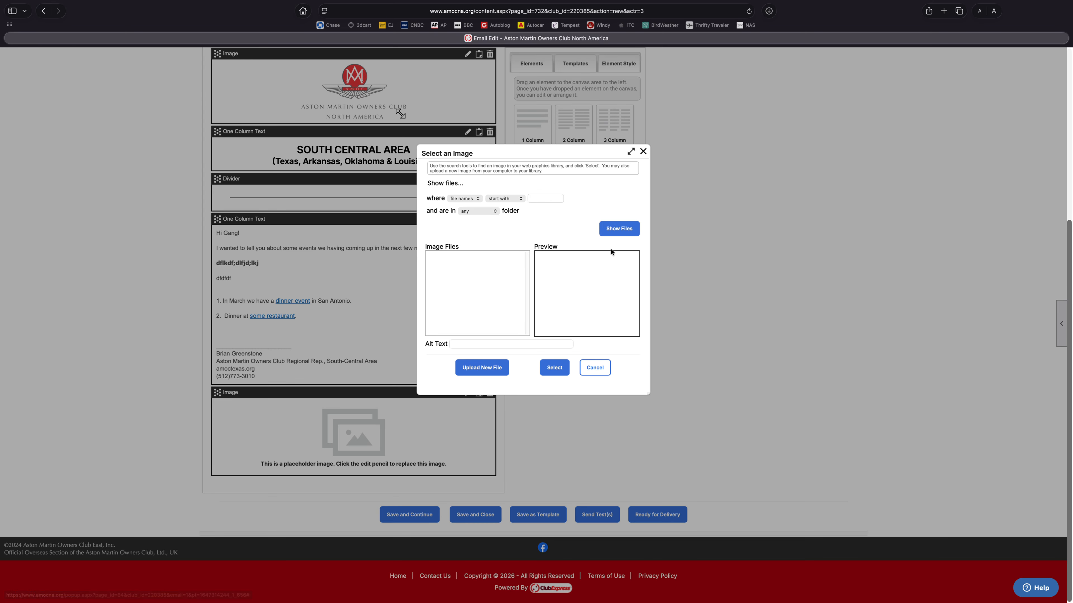
{"action": "left_click", "coordinate": [619, 229]}
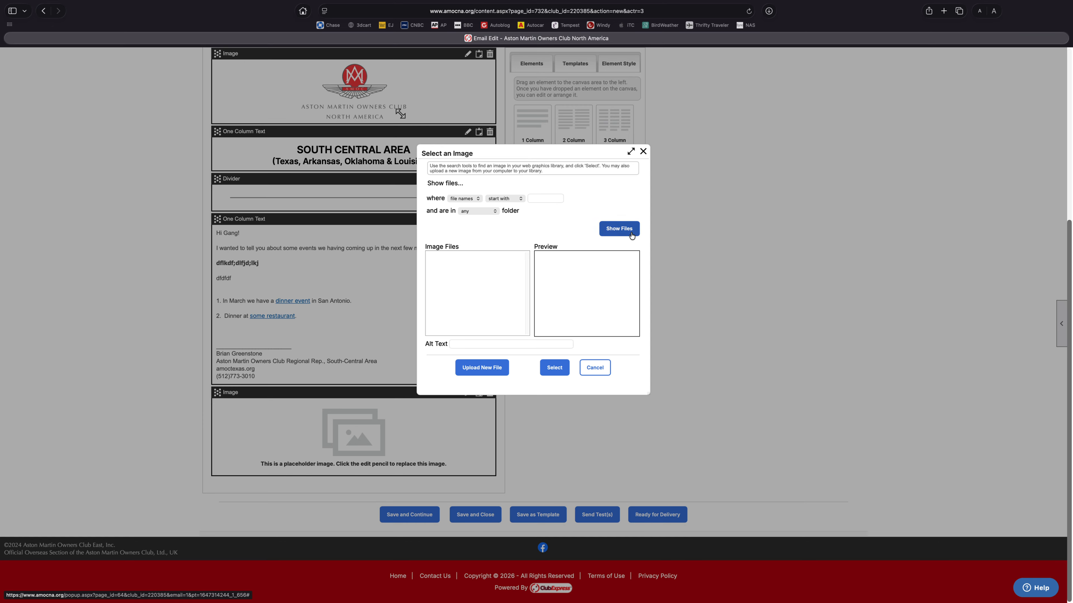
{"action": "left_click", "coordinate": [477, 324]}
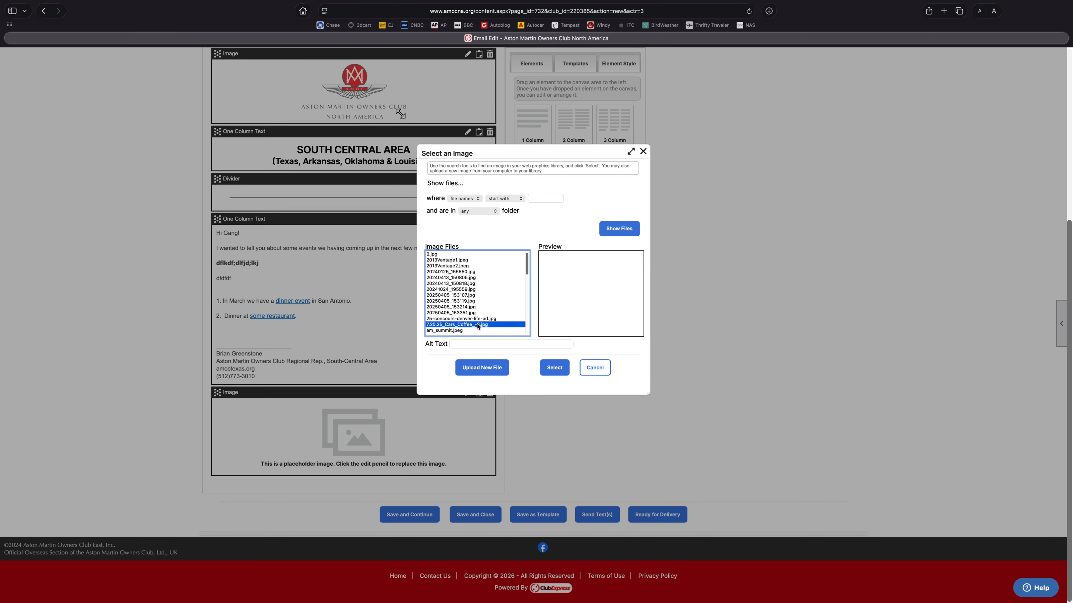
{"action": "scroll", "coordinate": [481, 311], "scroll_direction": "down", "scroll_amount": 5}
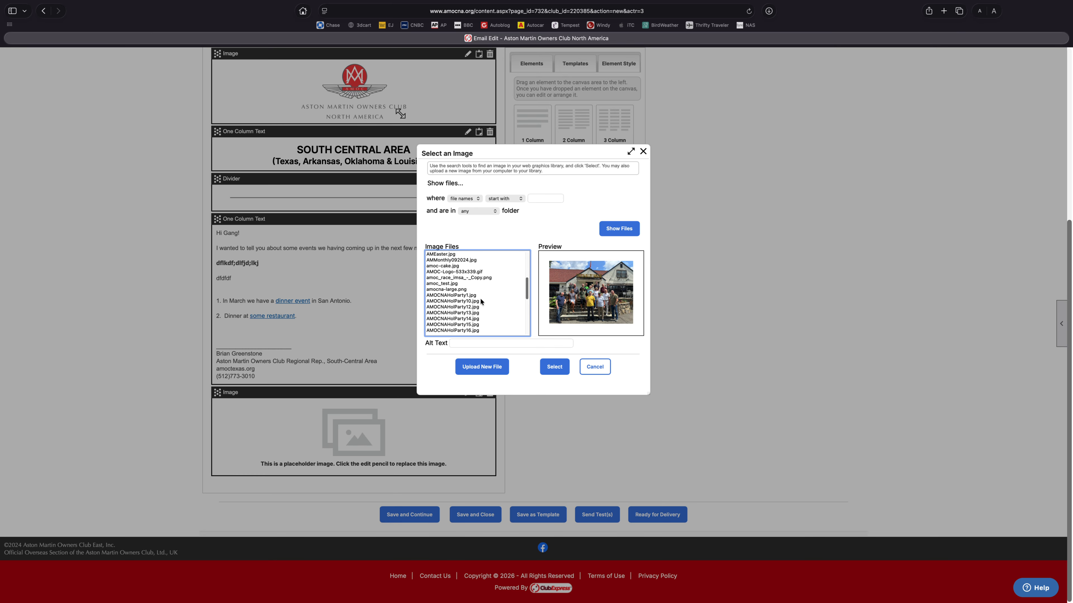
{"action": "scroll", "coordinate": [481, 300], "scroll_direction": "down", "scroll_amount": 5}
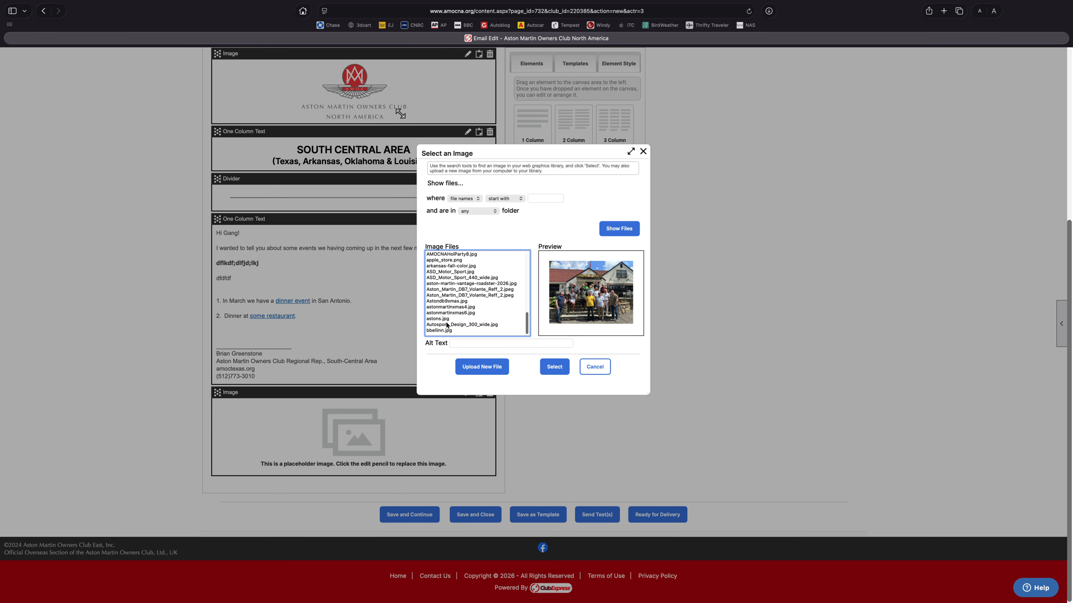
{"action": "left_click", "coordinate": [443, 330]}
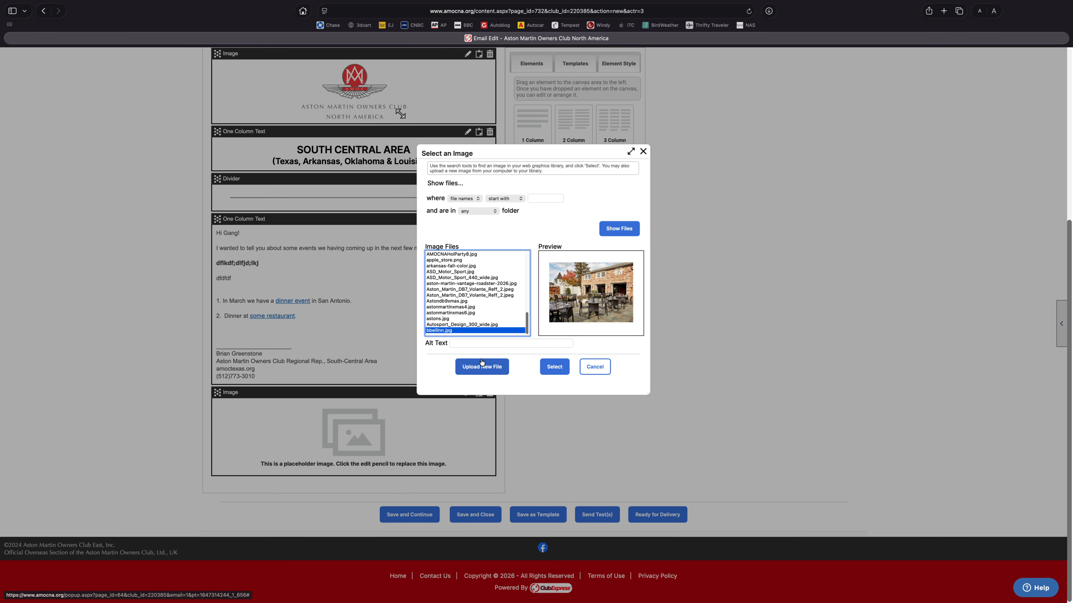
{"action": "left_click", "coordinate": [558, 367]}
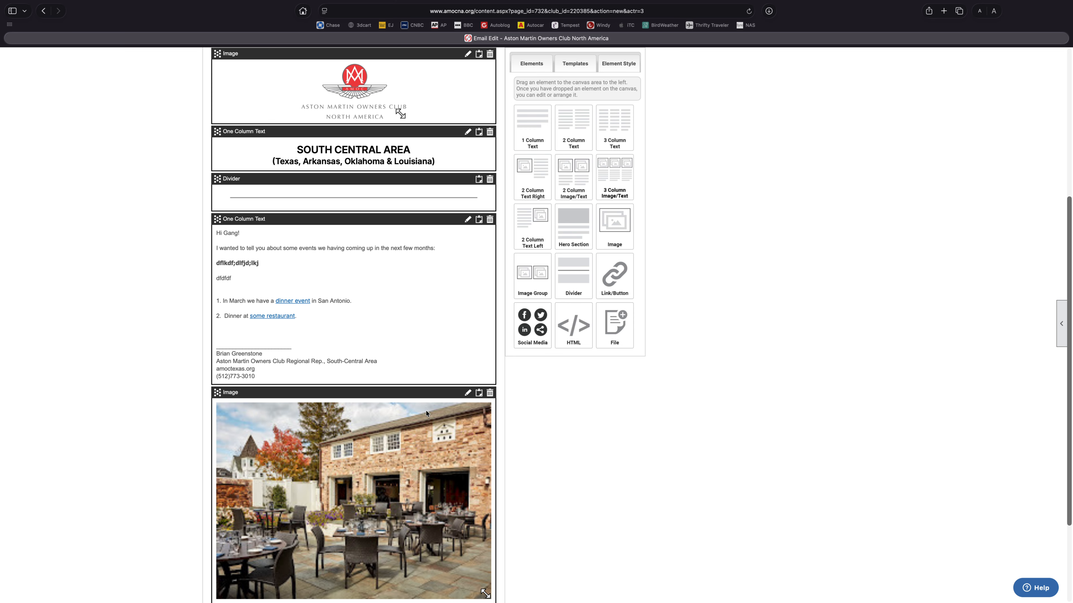
{"action": "scroll", "coordinate": [426, 411], "scroll_direction": "down", "scroll_amount": 3}
{"action": "scroll", "coordinate": [423, 411], "scroll_direction": "up", "scroll_amount": 2}
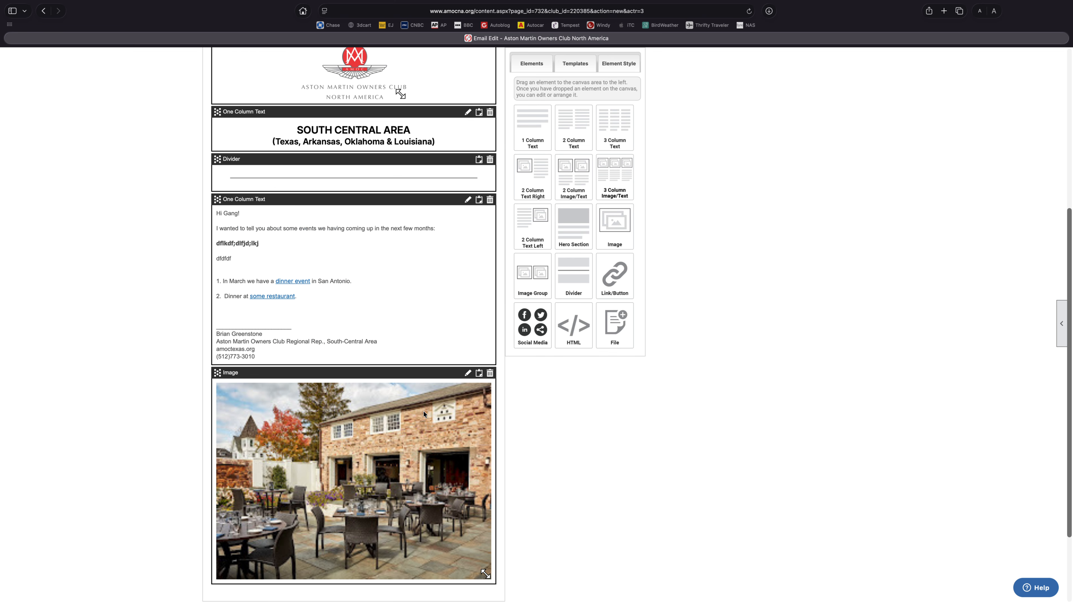
- Add a File element to the email canvas below the restaurant patio image
{"action": "scroll", "coordinate": [423, 411], "scroll_direction": "up", "scroll_amount": 2}
{"action": "left_click_drag", "start_coordinate": [618, 343], "coordinate": [351, 429]}
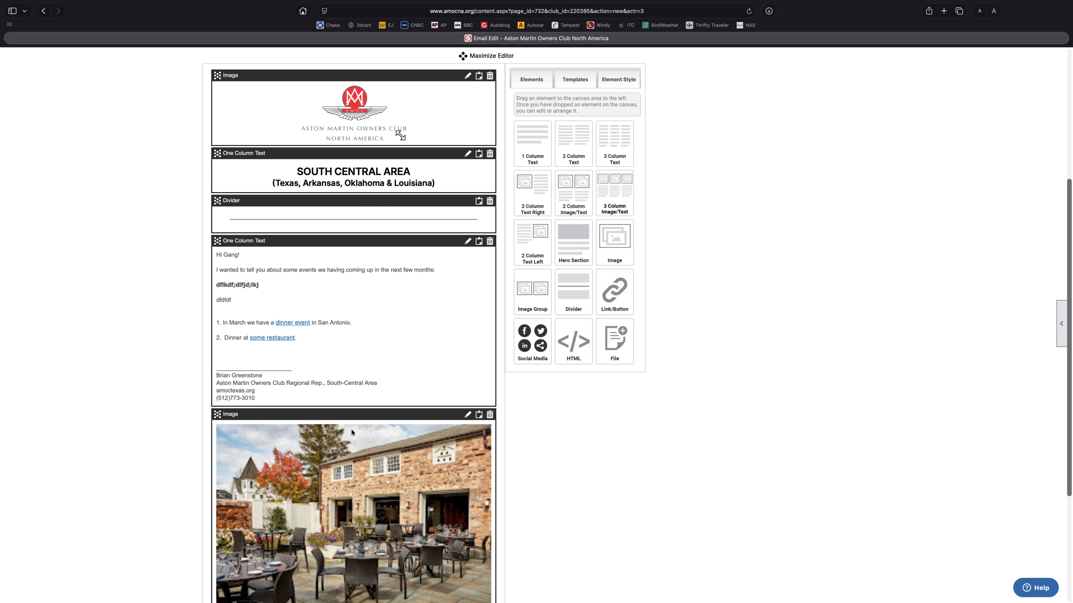
{"action": "scroll", "coordinate": [351, 429], "scroll_direction": "down", "scroll_amount": 8}
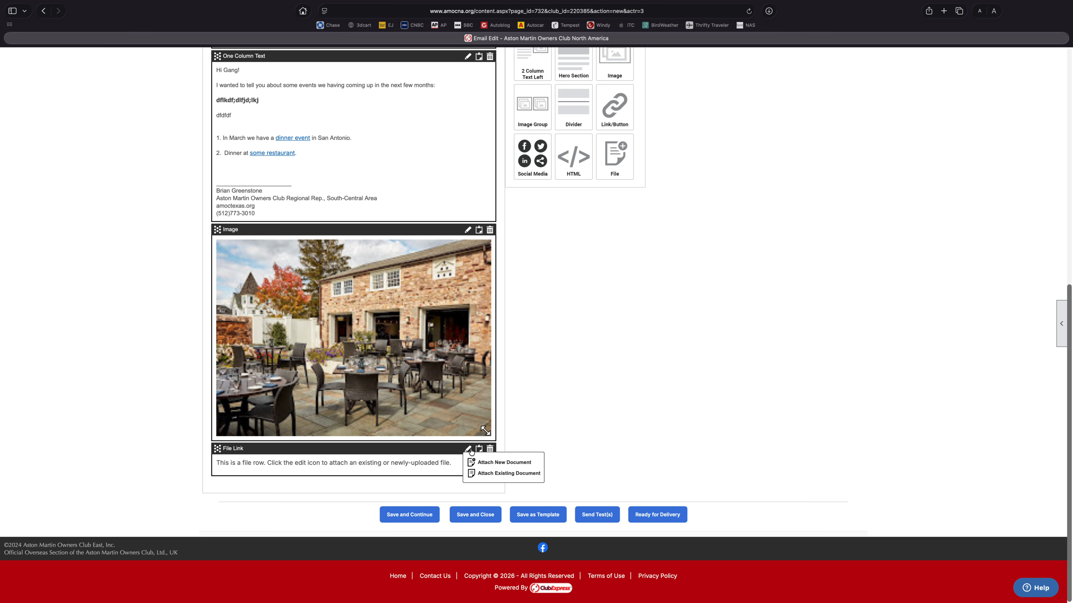
{"action": "mouse_move", "coordinate": [468, 452]}
{"action": "left_click", "coordinate": [489, 449]}
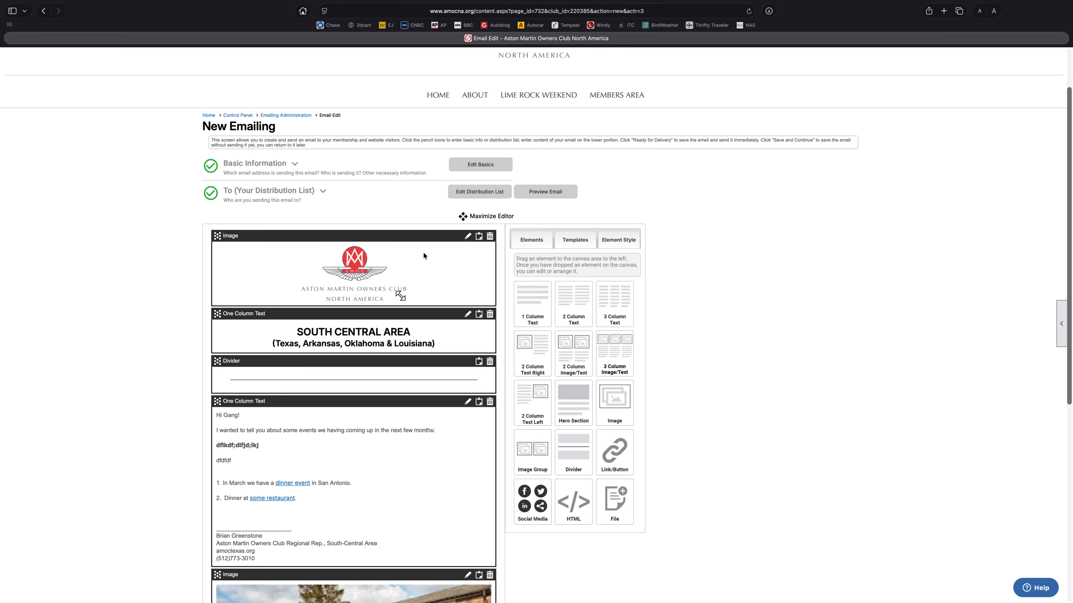
- Preview the composed email, then close the preview
{"action": "scroll", "coordinate": [406, 428], "scroll_direction": "down", "scroll_amount": 2}
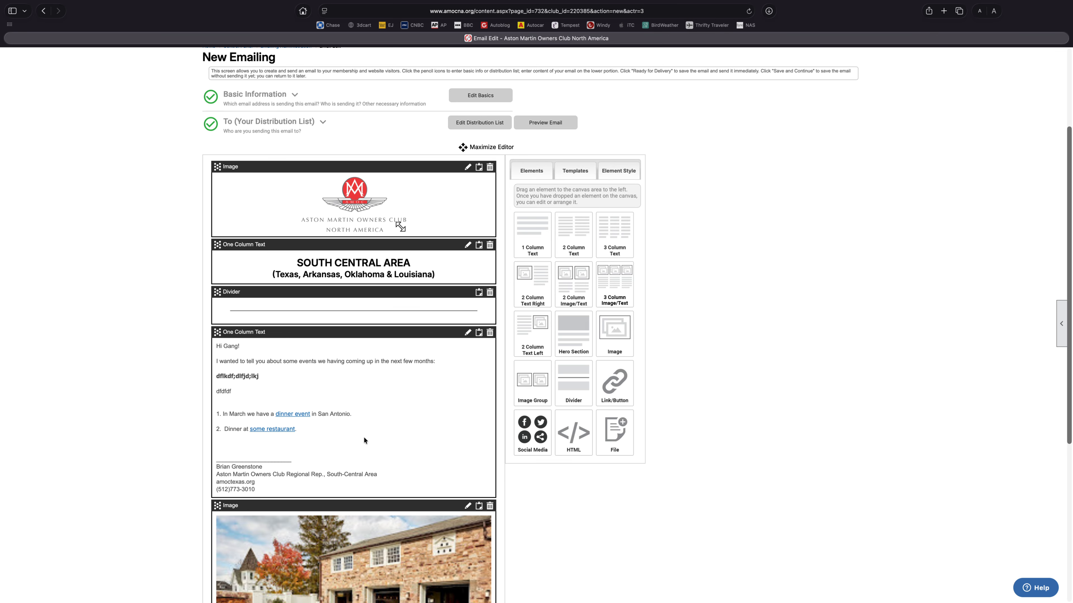
{"action": "scroll", "coordinate": [363, 438], "scroll_direction": "down", "scroll_amount": 1}
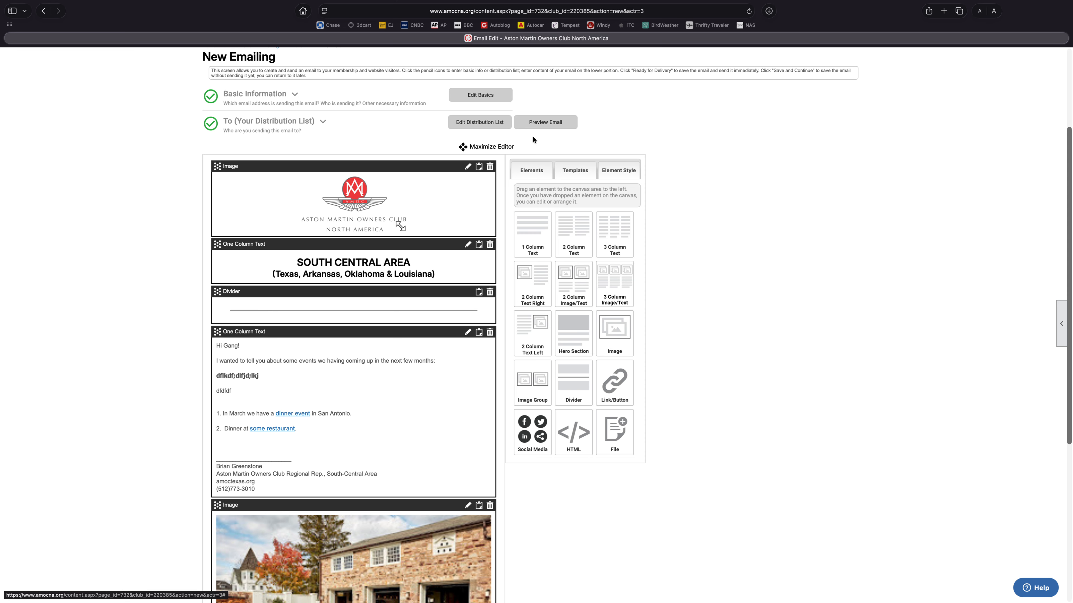
{"action": "left_click", "coordinate": [542, 123]}
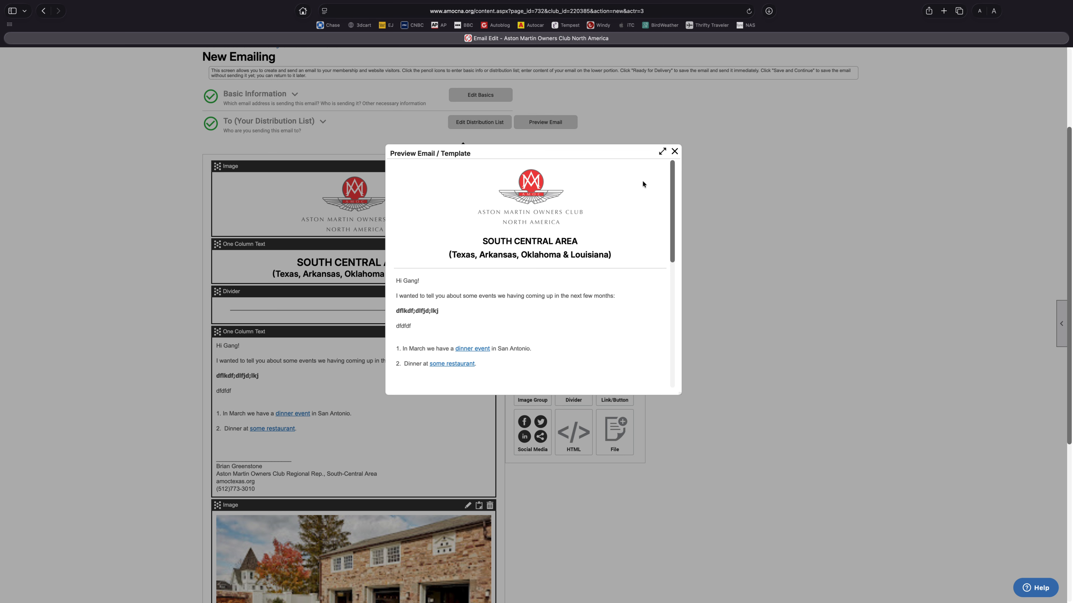
{"action": "left_click", "coordinate": [675, 151]}
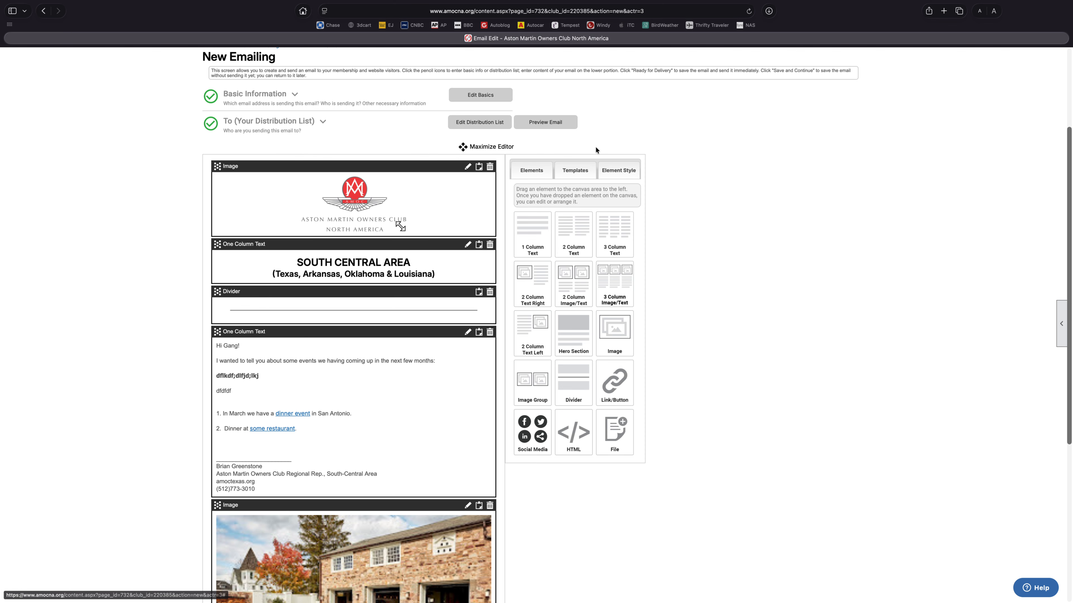
- Open the test email options to view the recipient fields, then close them without sending a test
{"action": "scroll", "coordinate": [547, 172], "scroll_direction": "down", "scroll_amount": 6}
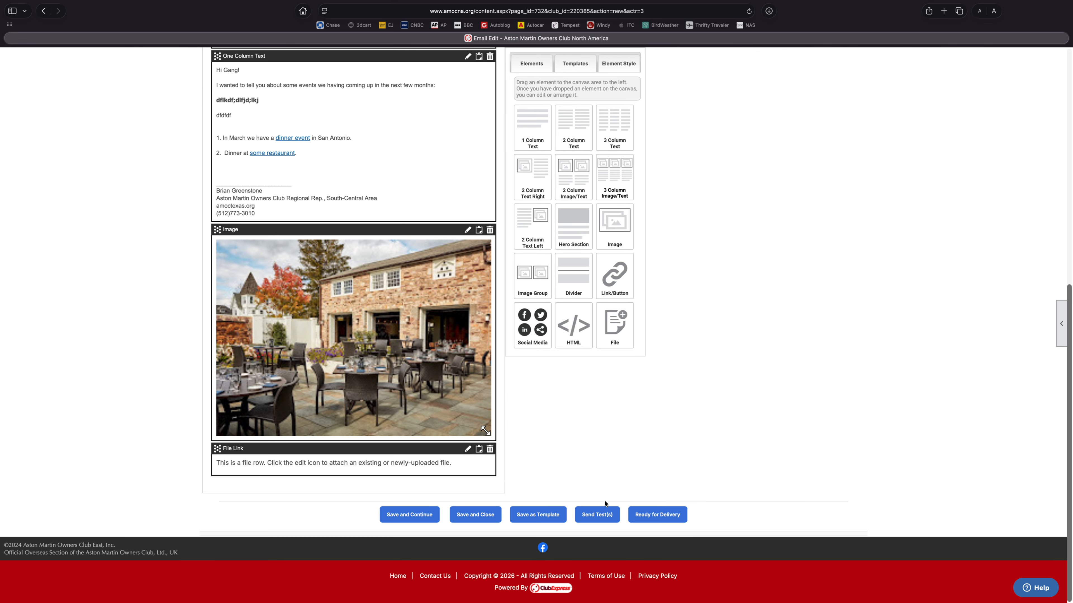
{"action": "left_click", "coordinate": [599, 519]}
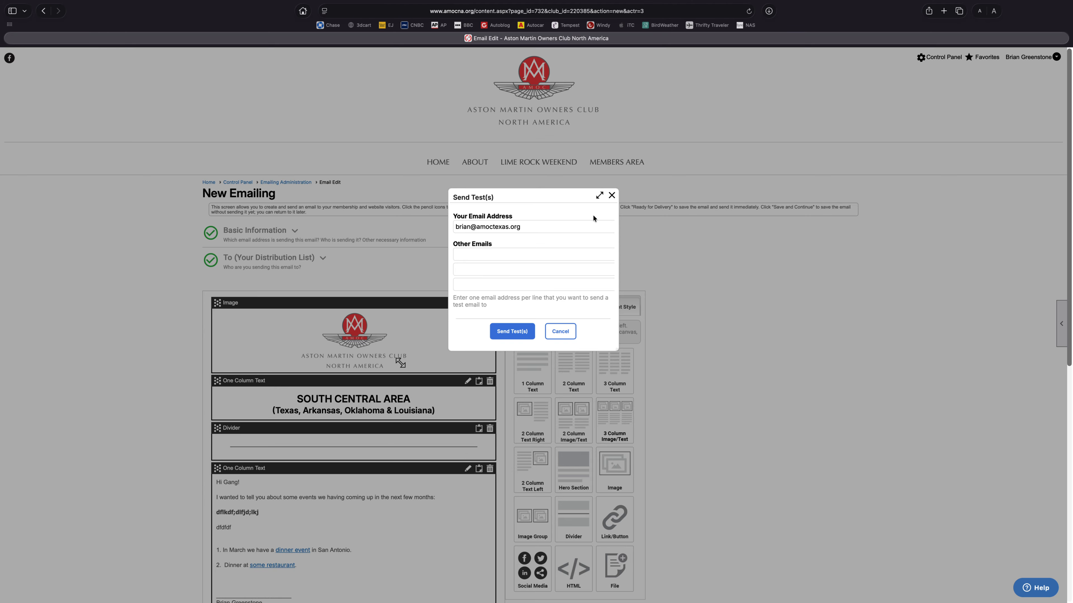
{"action": "left_click", "coordinate": [612, 197]}
- Review the message text once more in the email preview and return to the editor
{"action": "scroll", "coordinate": [398, 321], "scroll_direction": "down", "scroll_amount": 4}
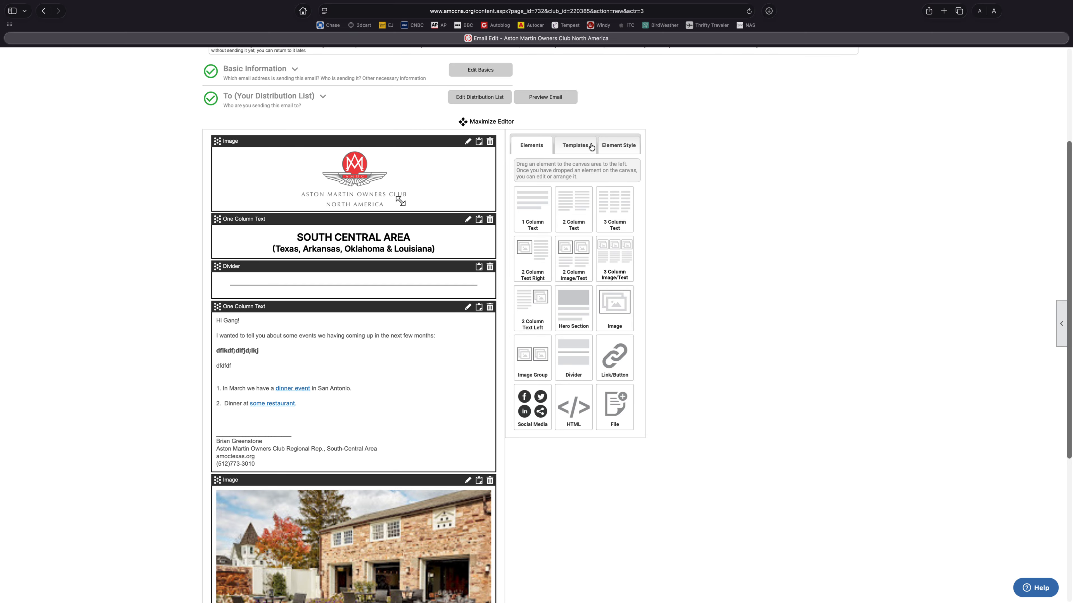
{"action": "left_click", "coordinate": [545, 97]}
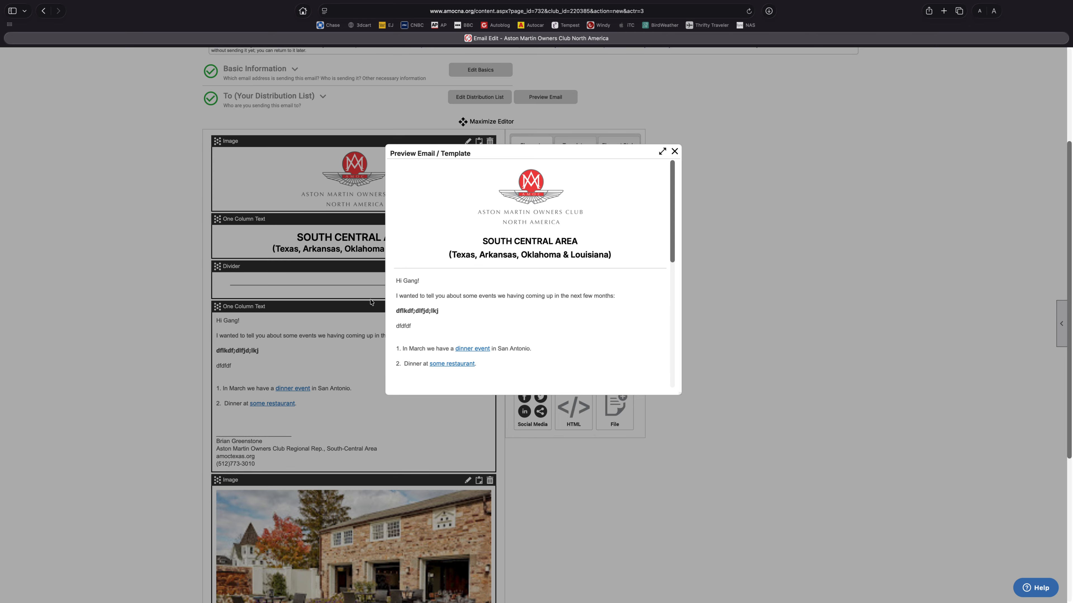
{"action": "left_click", "coordinate": [674, 152]}
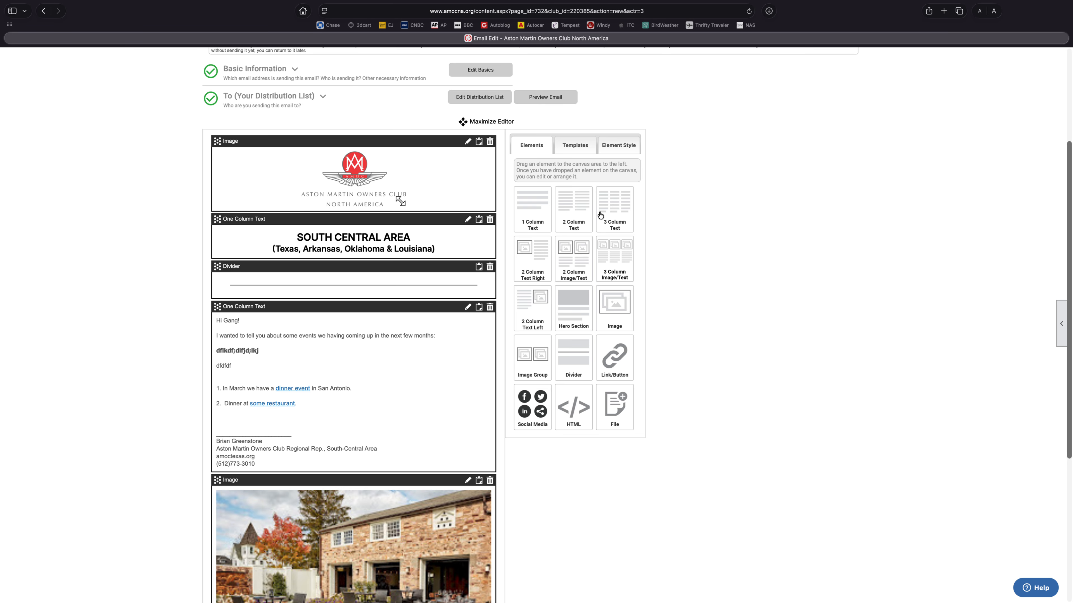
- Set all text in the main "Hi Gang!" text block to Tahoma at 14px and save the block
{"action": "left_click", "coordinate": [468, 308]}
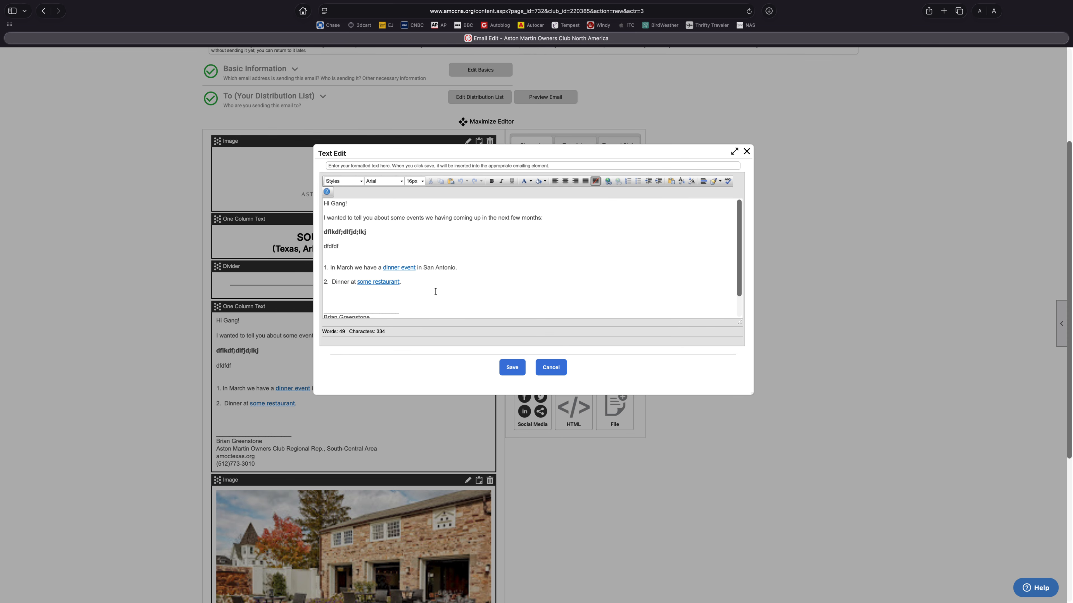
{"action": "key", "text": "super+a"}
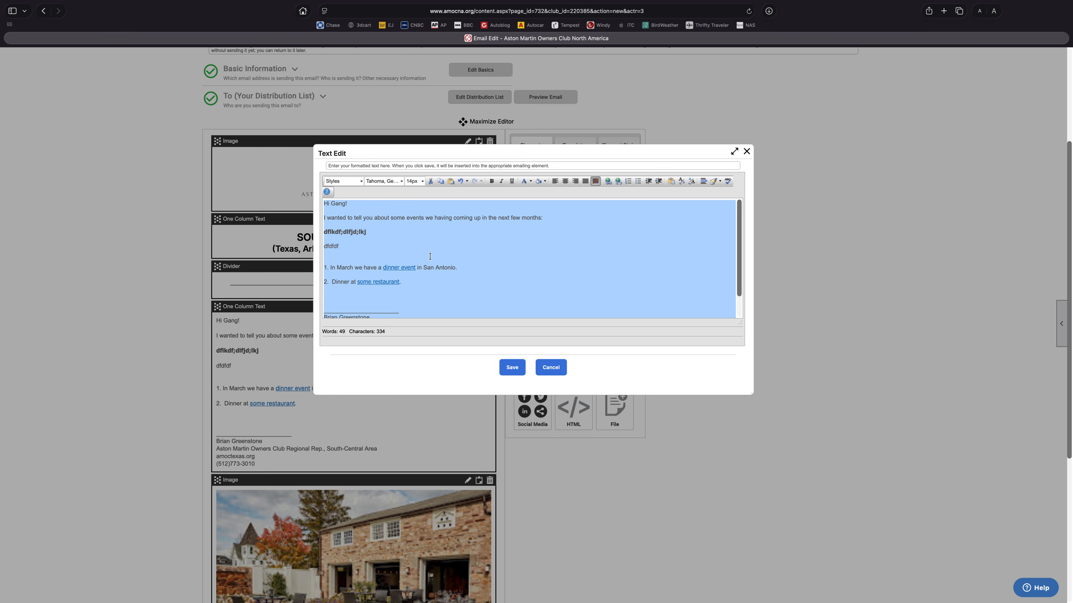
{"action": "left_click", "coordinate": [383, 182]}
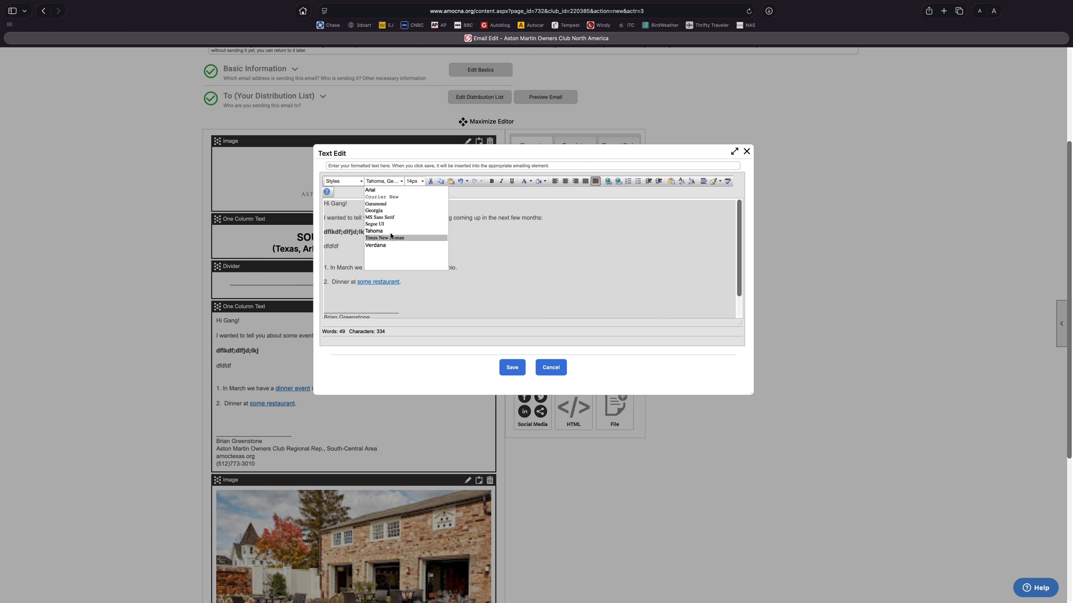
{"action": "left_click", "coordinate": [374, 231]}
{"action": "left_click", "coordinate": [418, 182]}
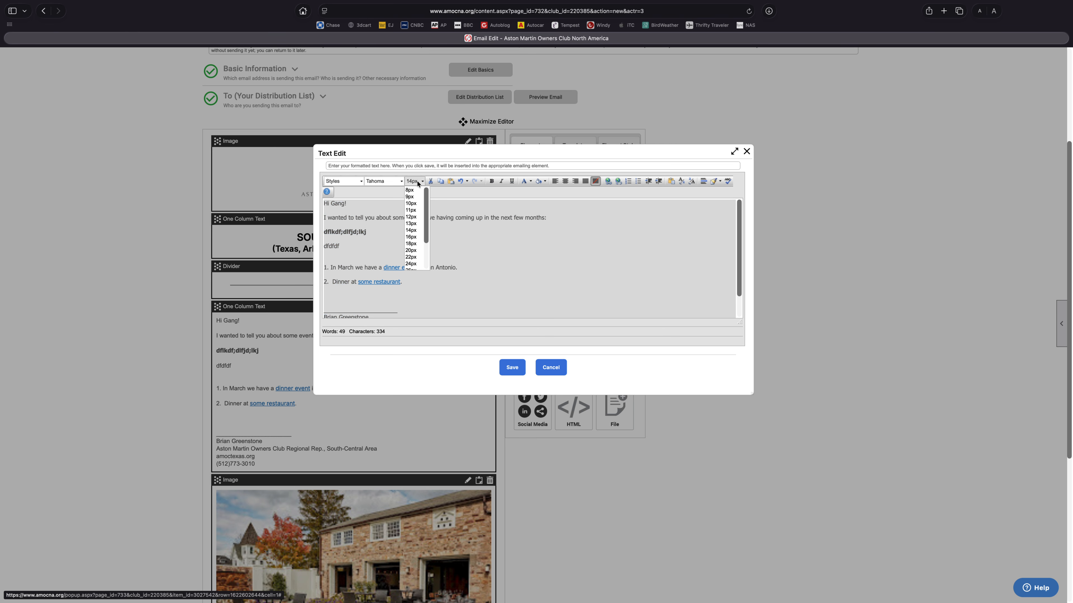
{"action": "left_click", "coordinate": [416, 229]}
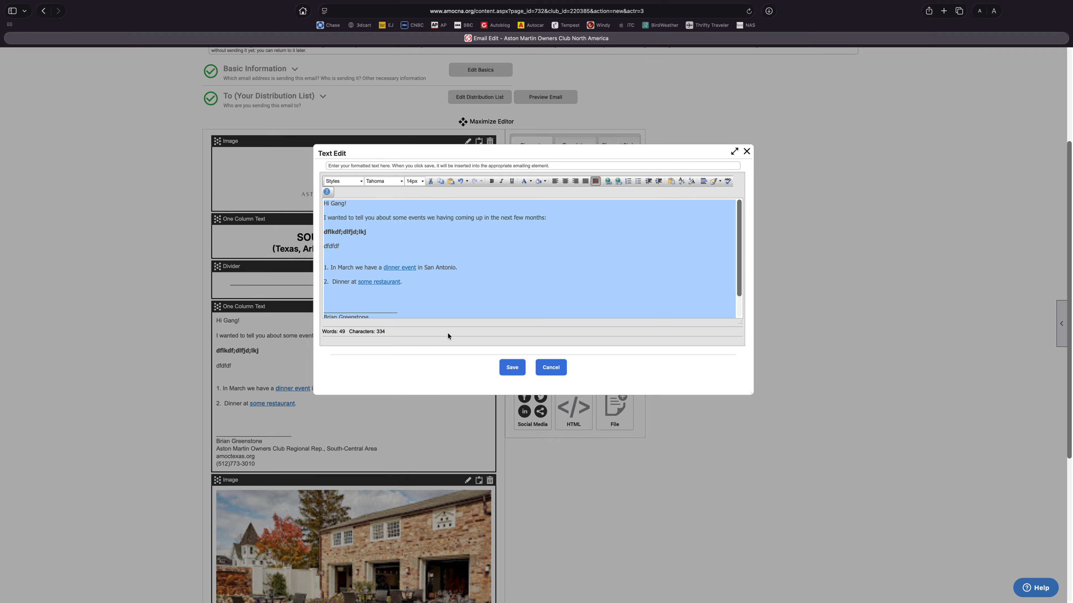
{"action": "left_click", "coordinate": [512, 367]}
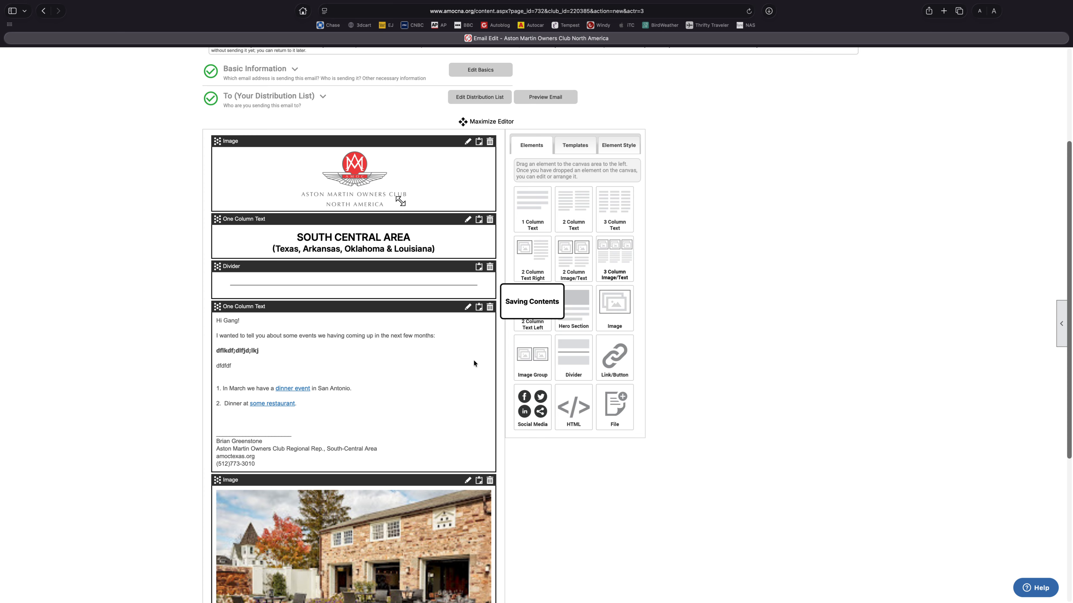
- Reopen the main text block to view the format-stripping options, then close it without saving
{"action": "left_click", "coordinate": [467, 308]}
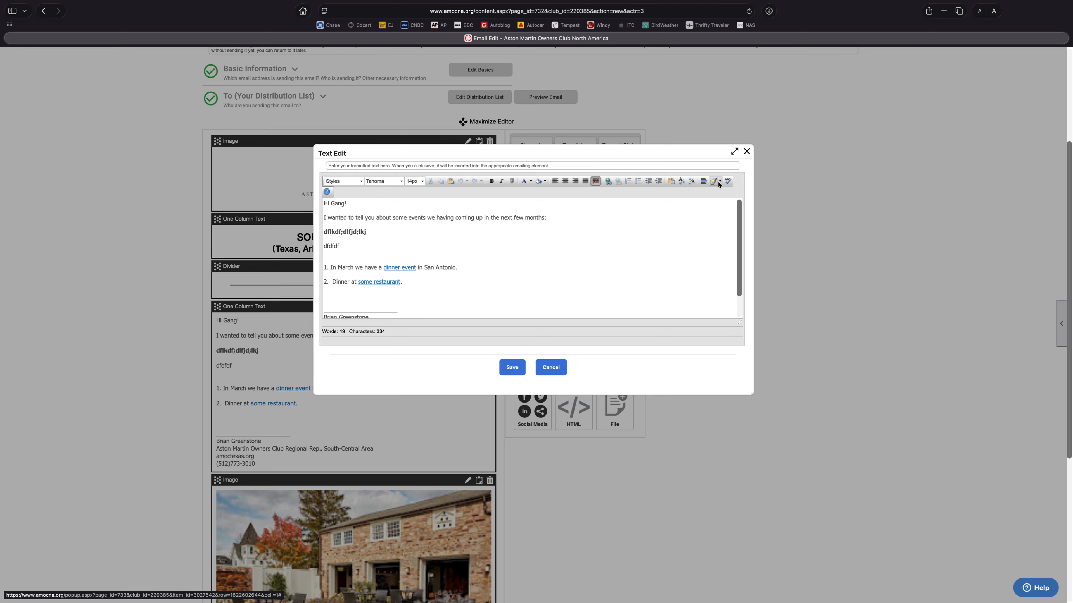
{"action": "left_click", "coordinate": [719, 182]}
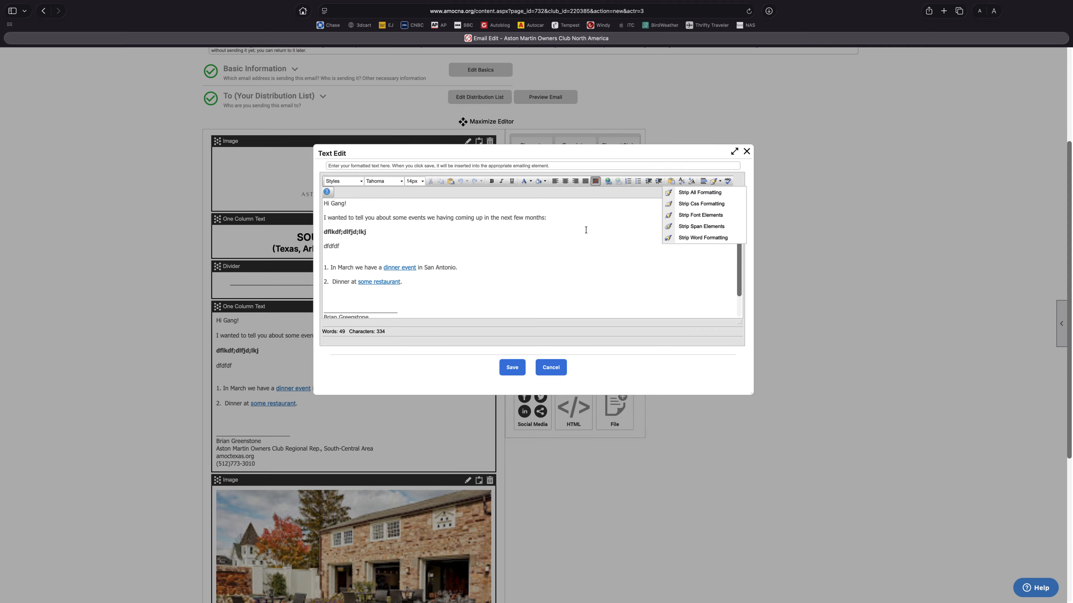
{"action": "left_click", "coordinate": [530, 255]}
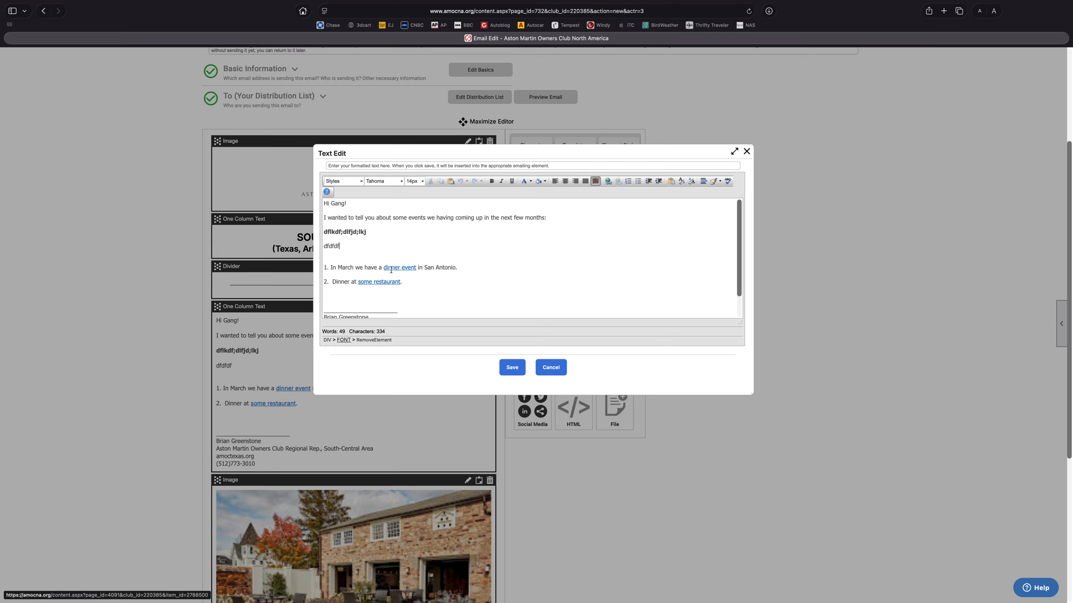
{"action": "left_click", "coordinate": [746, 152]}
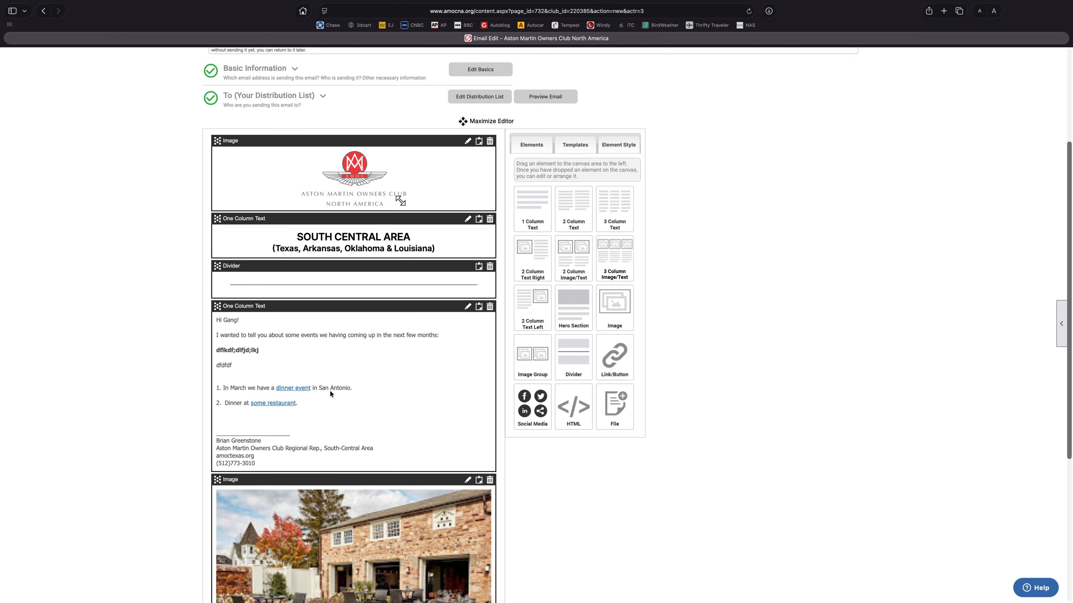
- Return to the Emailing Administration list and show the available actions for the "Future Events Update" draft
{"action": "scroll", "coordinate": [340, 379], "scroll_direction": "down", "scroll_amount": 10}
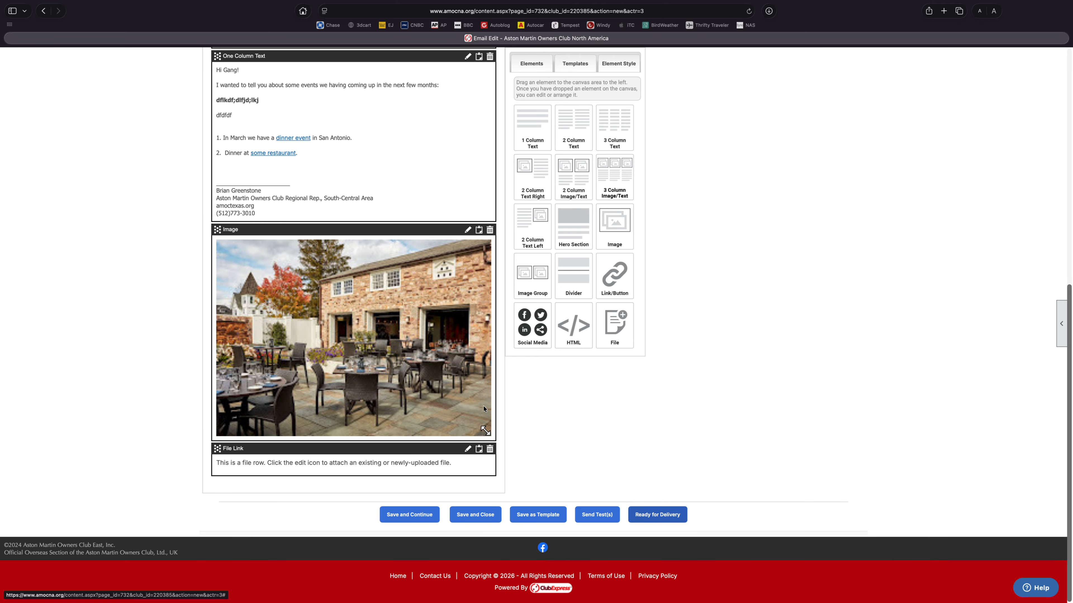
{"action": "scroll", "coordinate": [395, 328], "scroll_direction": "up", "scroll_amount": 10}
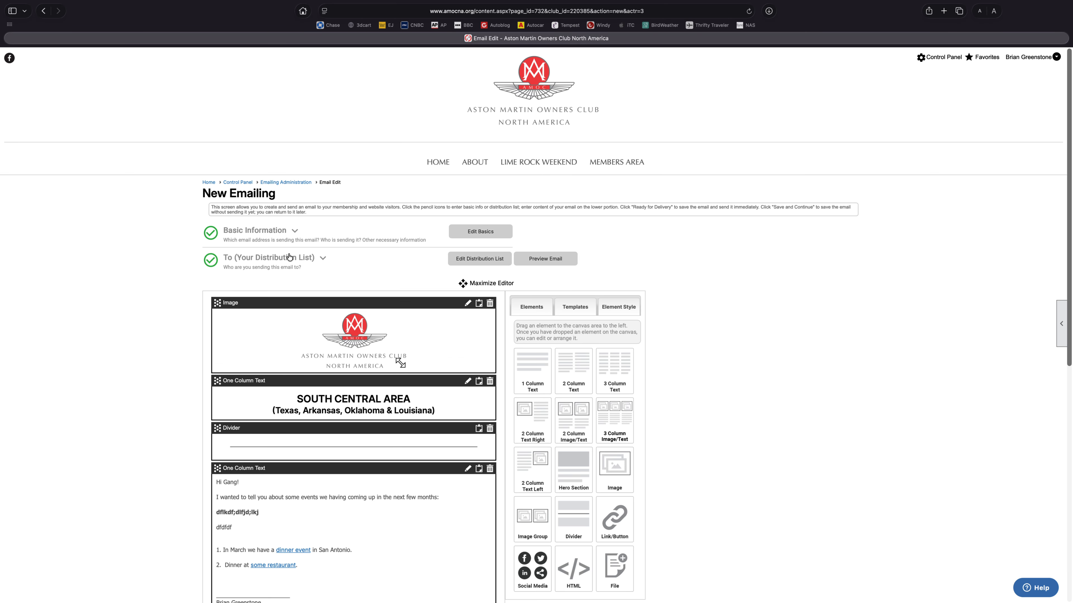
{"action": "left_click", "coordinate": [274, 184]}
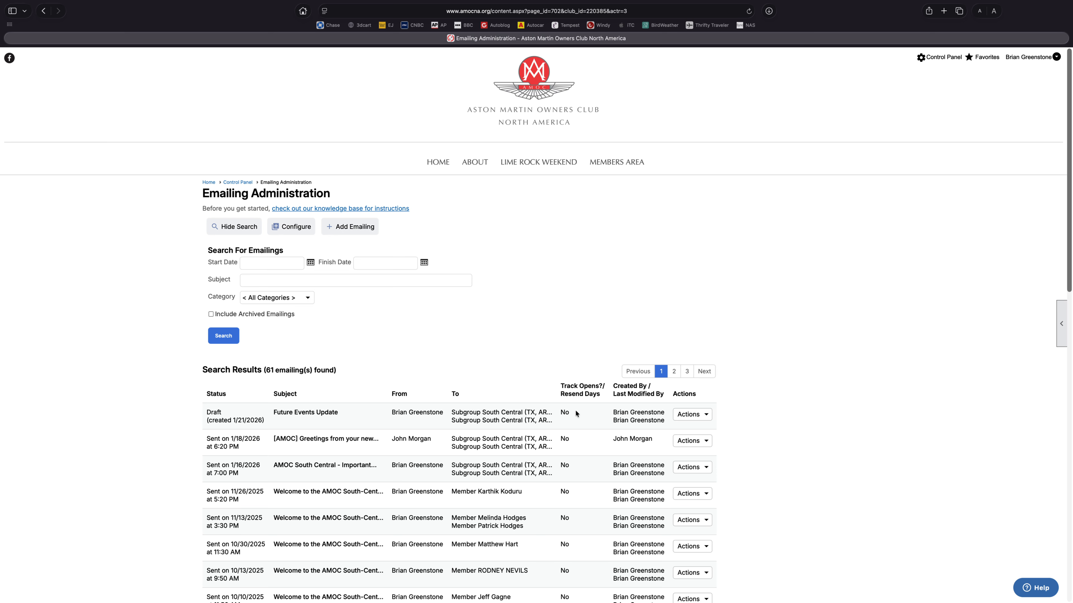
{"action": "left_click", "coordinate": [702, 415]}
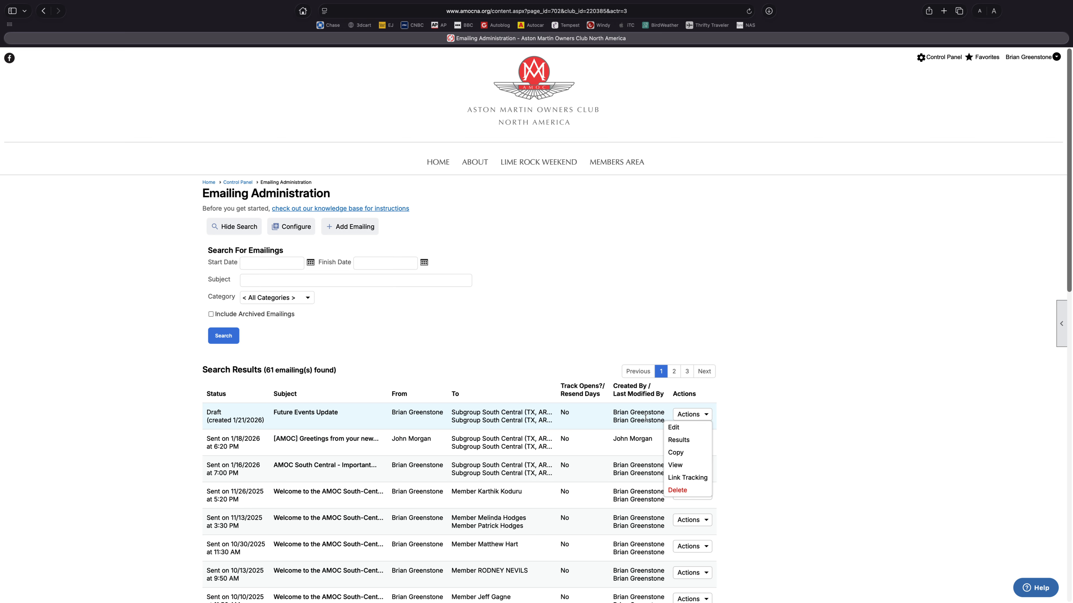
- Open the "Future Events Update" draft for editing from its available actions, then return to the Emailing Administration list
{"action": "left_click", "coordinate": [781, 414]}
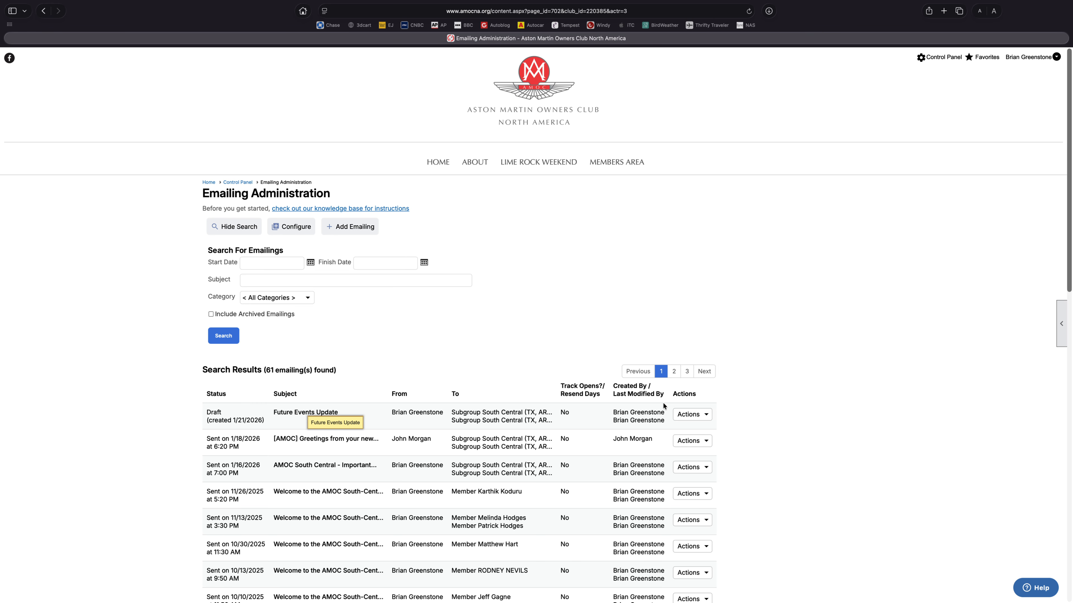
{"action": "left_click", "coordinate": [695, 414]}
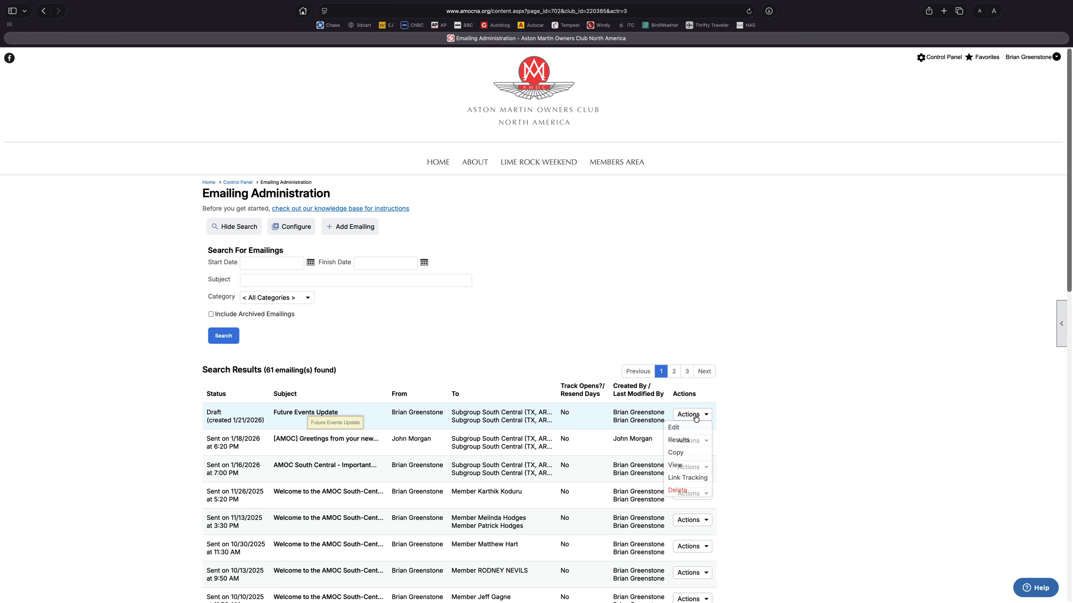
{"action": "left_click", "coordinate": [675, 428]}
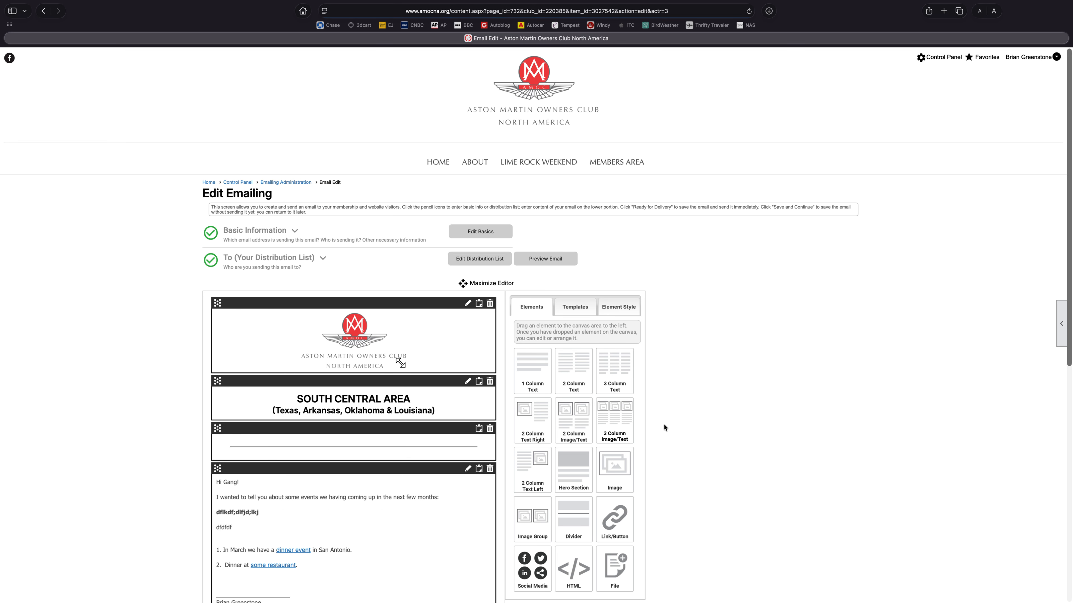
{"action": "left_click", "coordinate": [286, 182]}
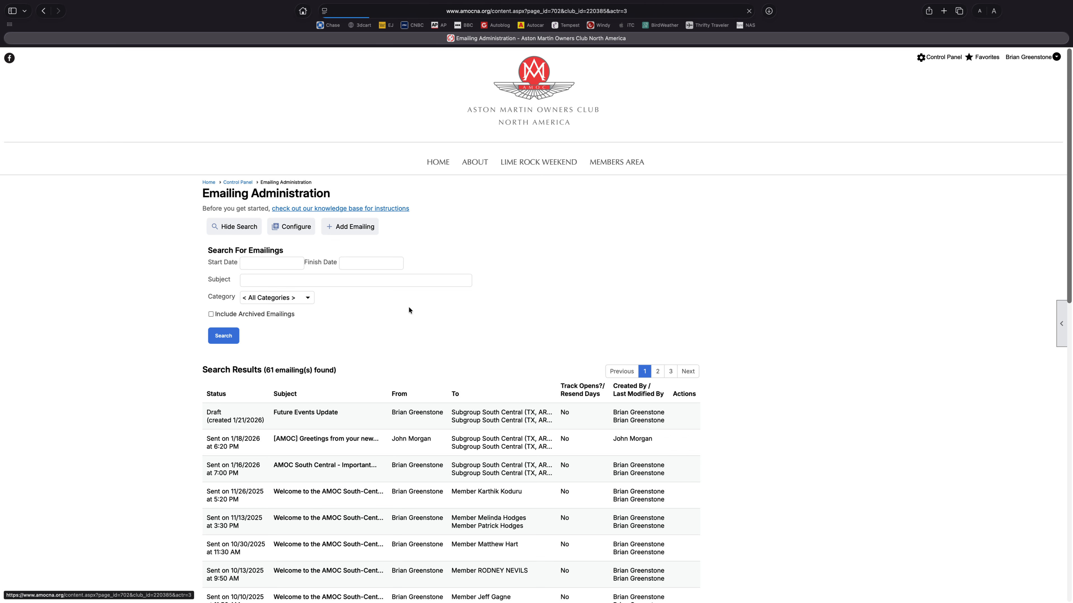
- Show the available actions for the "Future Events Update" draft, including Copy, and look over the previously sent emailings
{"action": "left_click", "coordinate": [693, 414]}
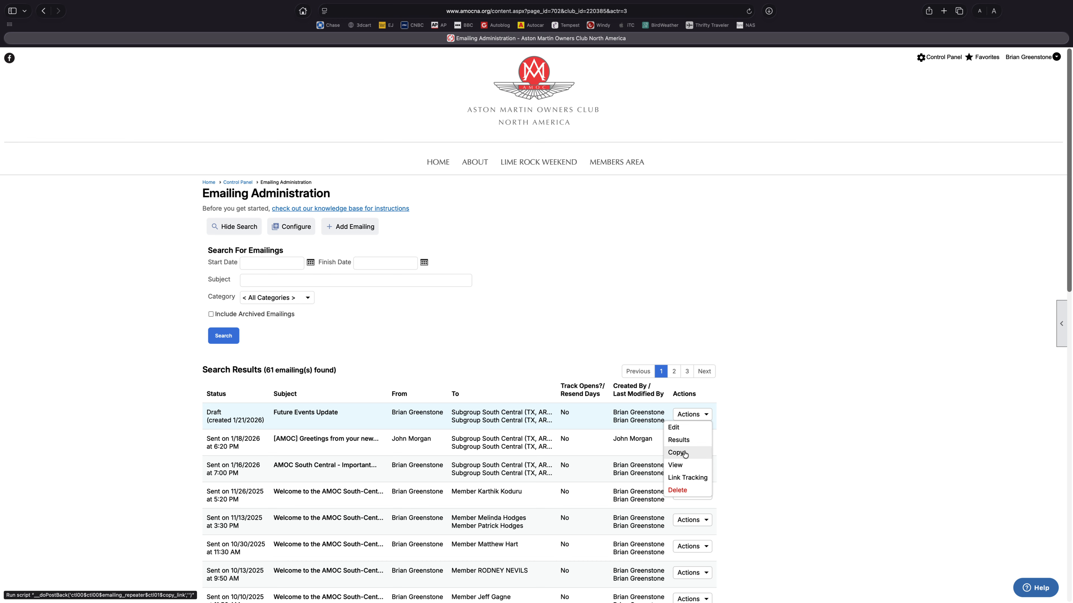
{"action": "scroll", "coordinate": [425, 496], "scroll_direction": "down", "scroll_amount": 3}
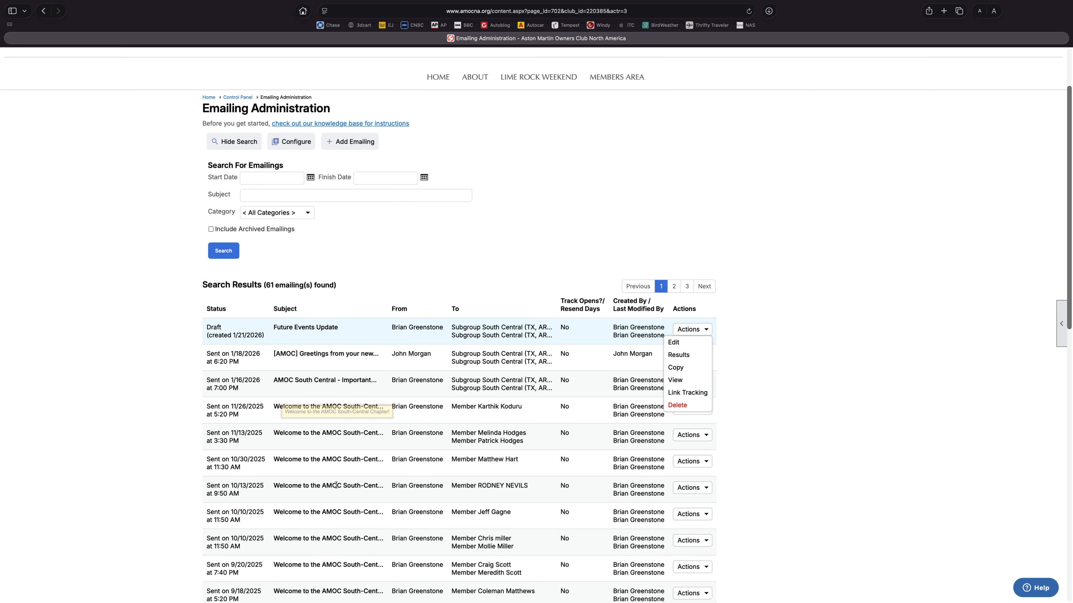